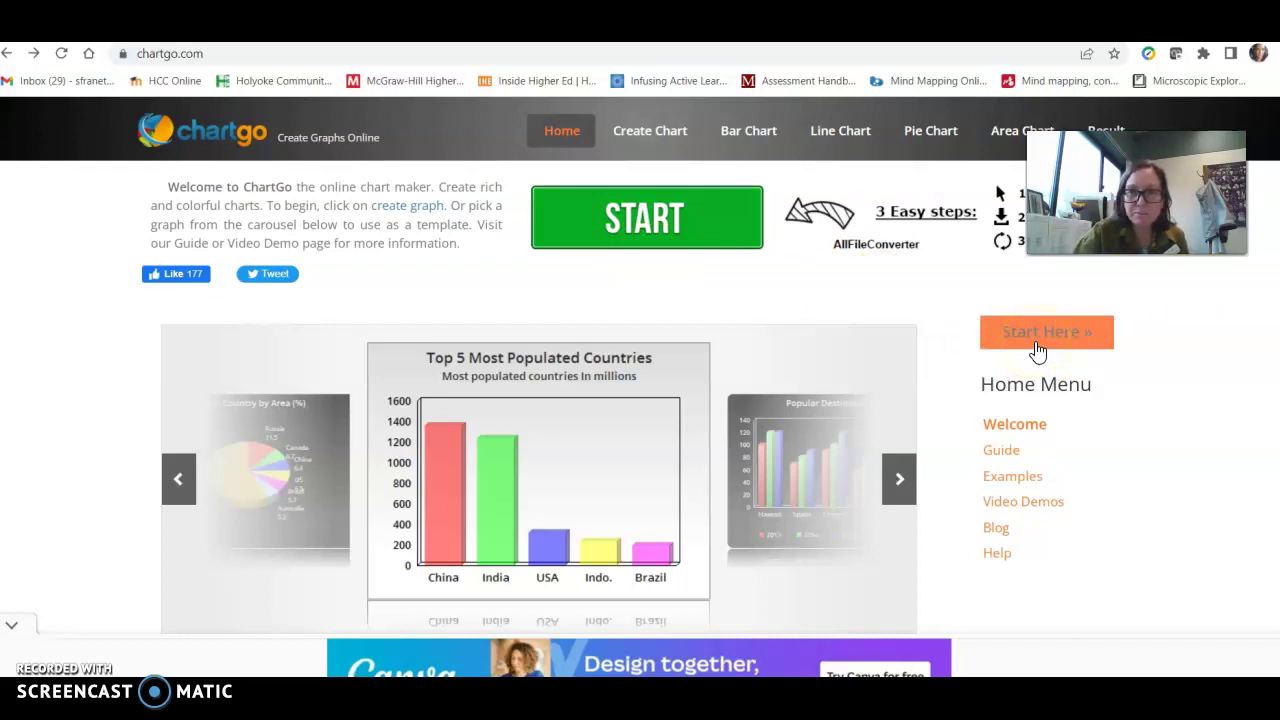
Open the chart creation form and change Chart Type from Bar to Line.
left_click(1036, 345)
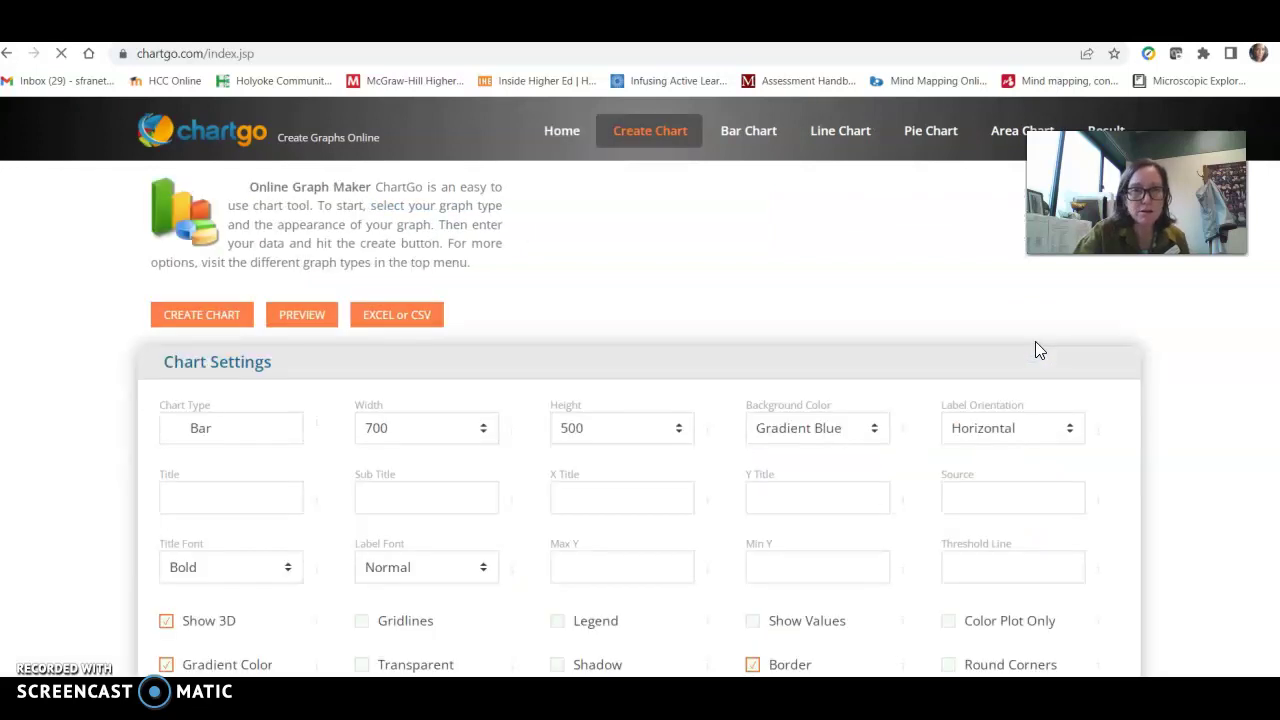
scroll(640, 387, "down", 2)
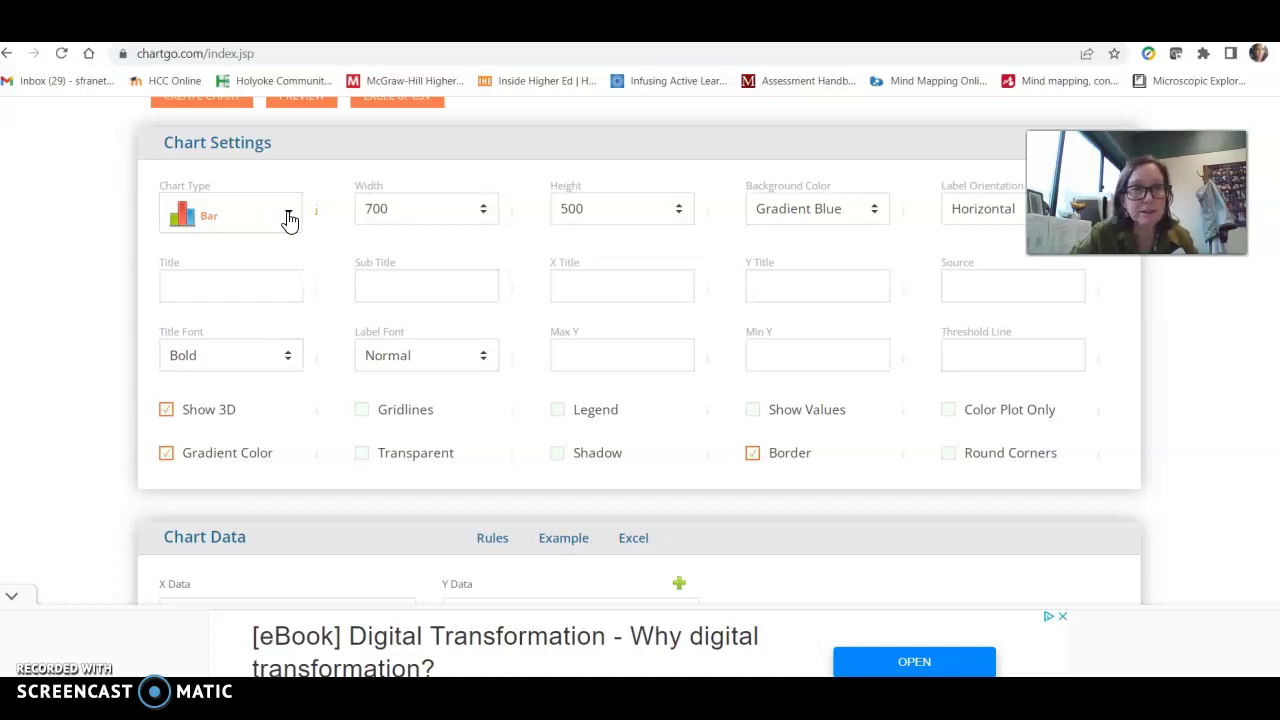
left_click(289, 221)
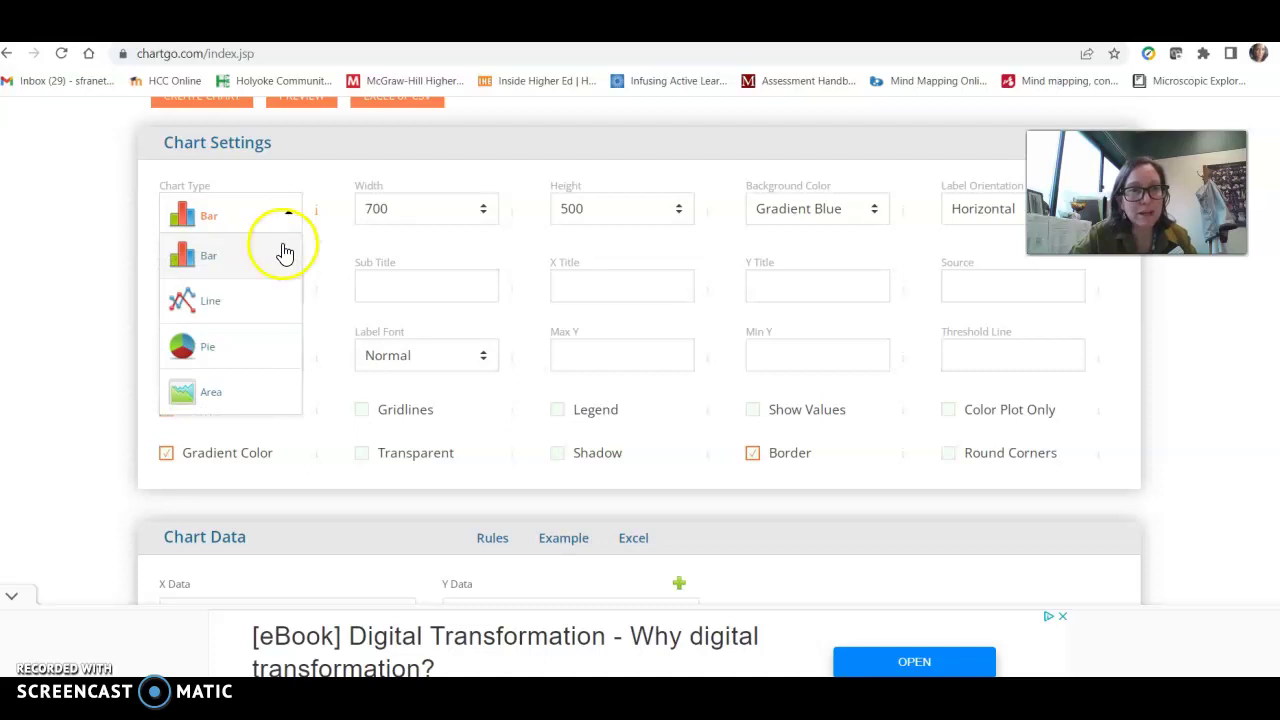
left_click(241, 300)
left_click(241, 301)
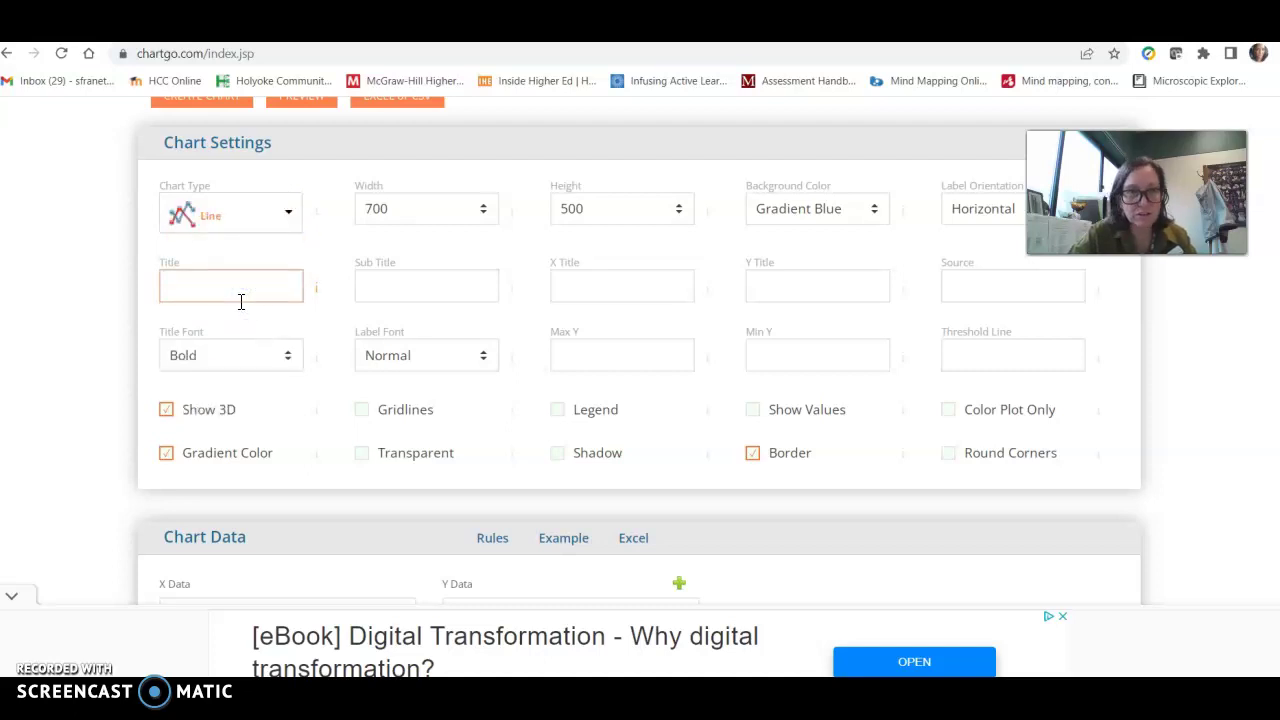
Enter title 'Foot length vs. Height', X title 'Foot Length (cm)' and Y title 'Height (cm)'.
left_click(236, 284)
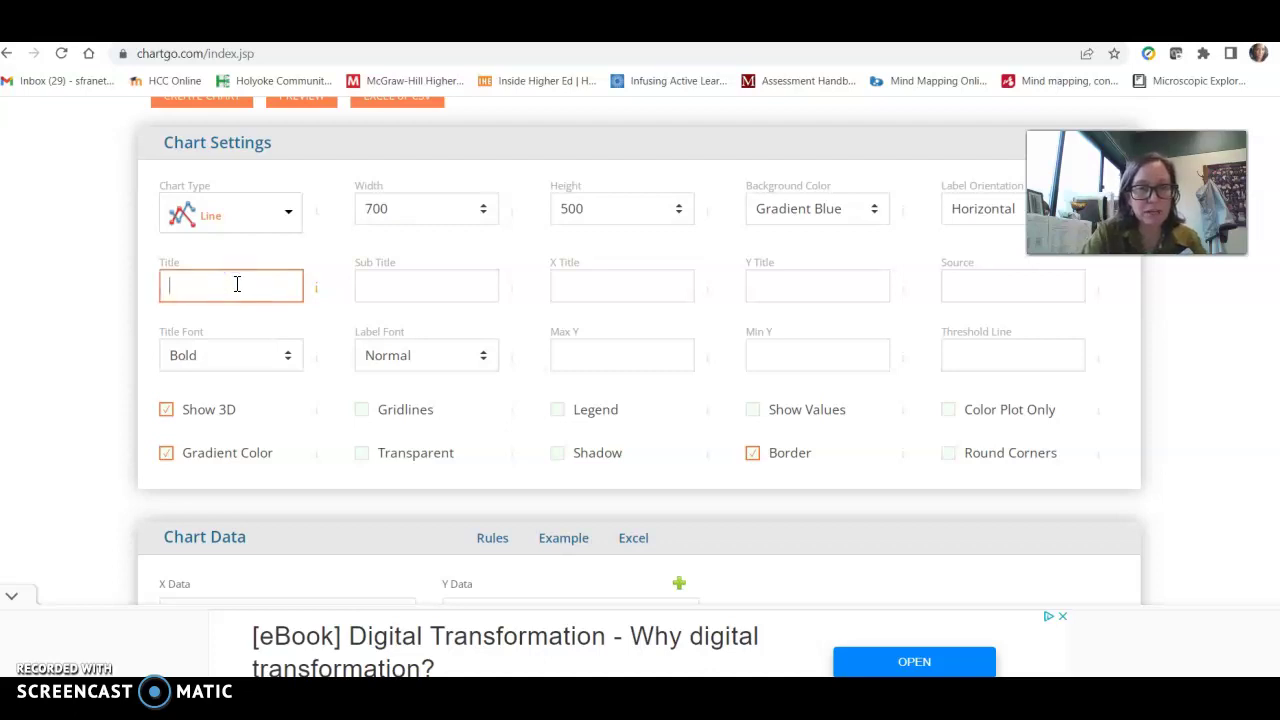
type("Foot leng")
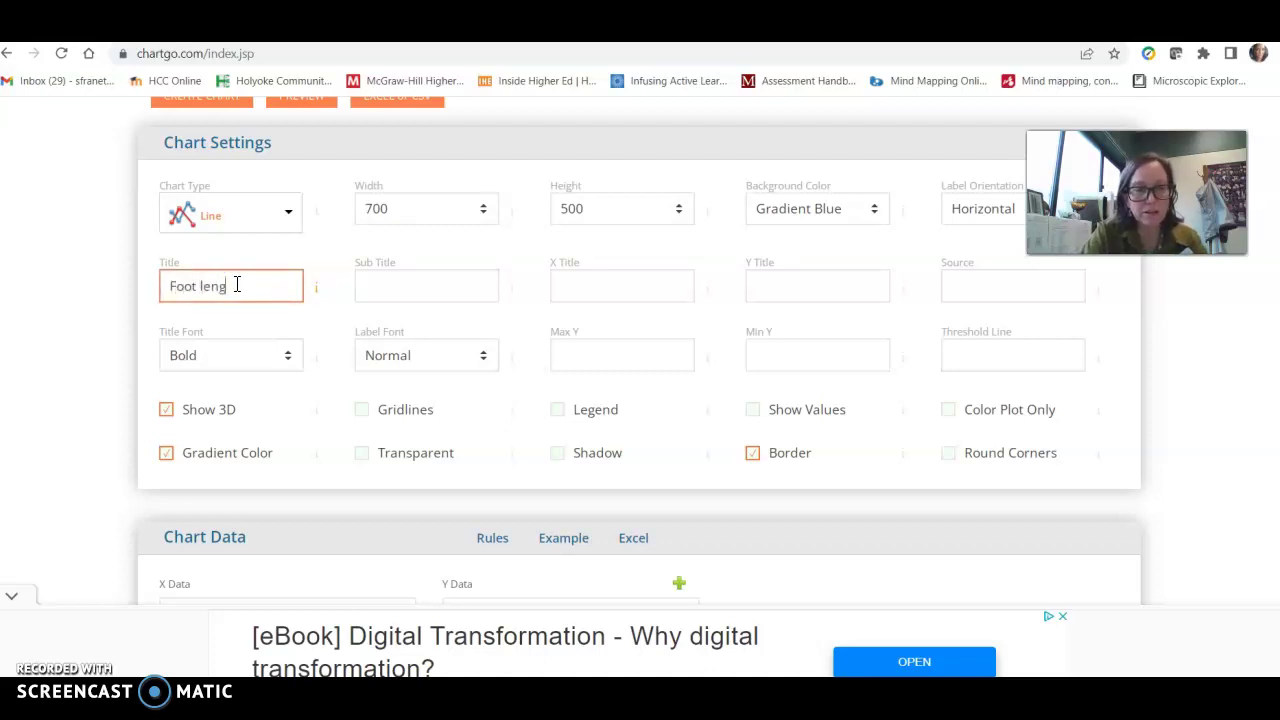
type("th vs")
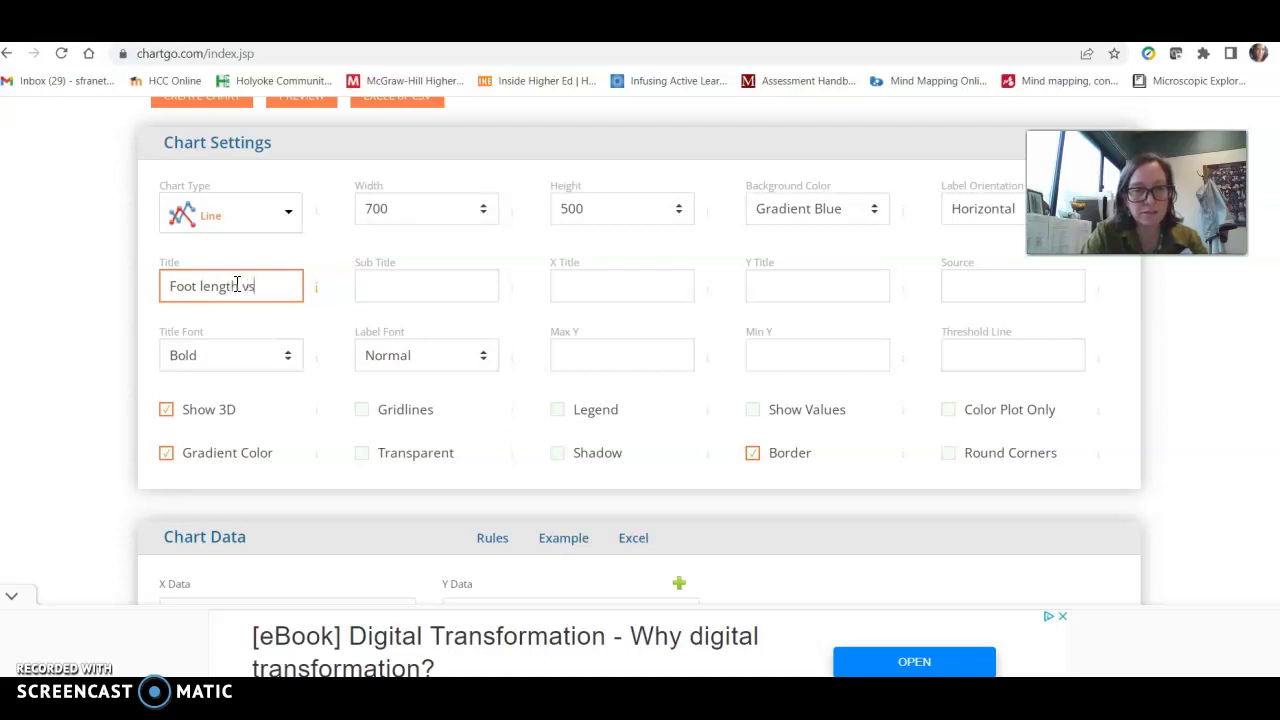
type(". Height")
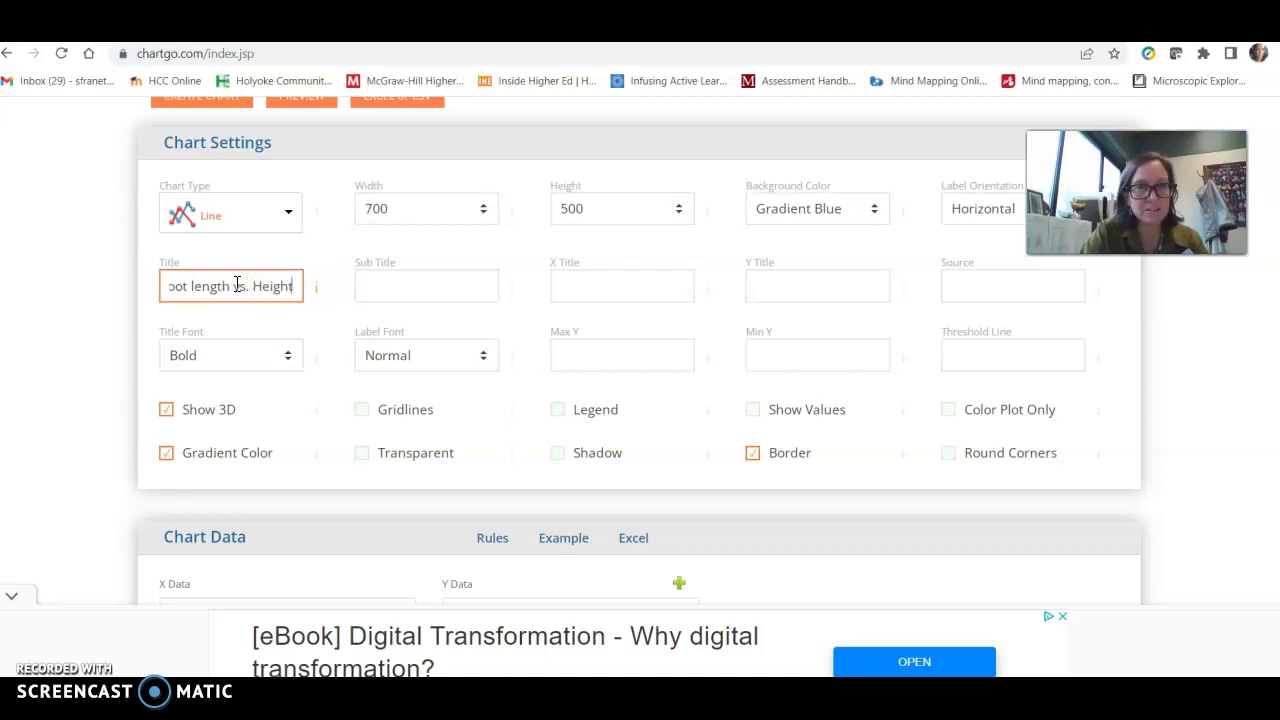
left_click(580, 292)
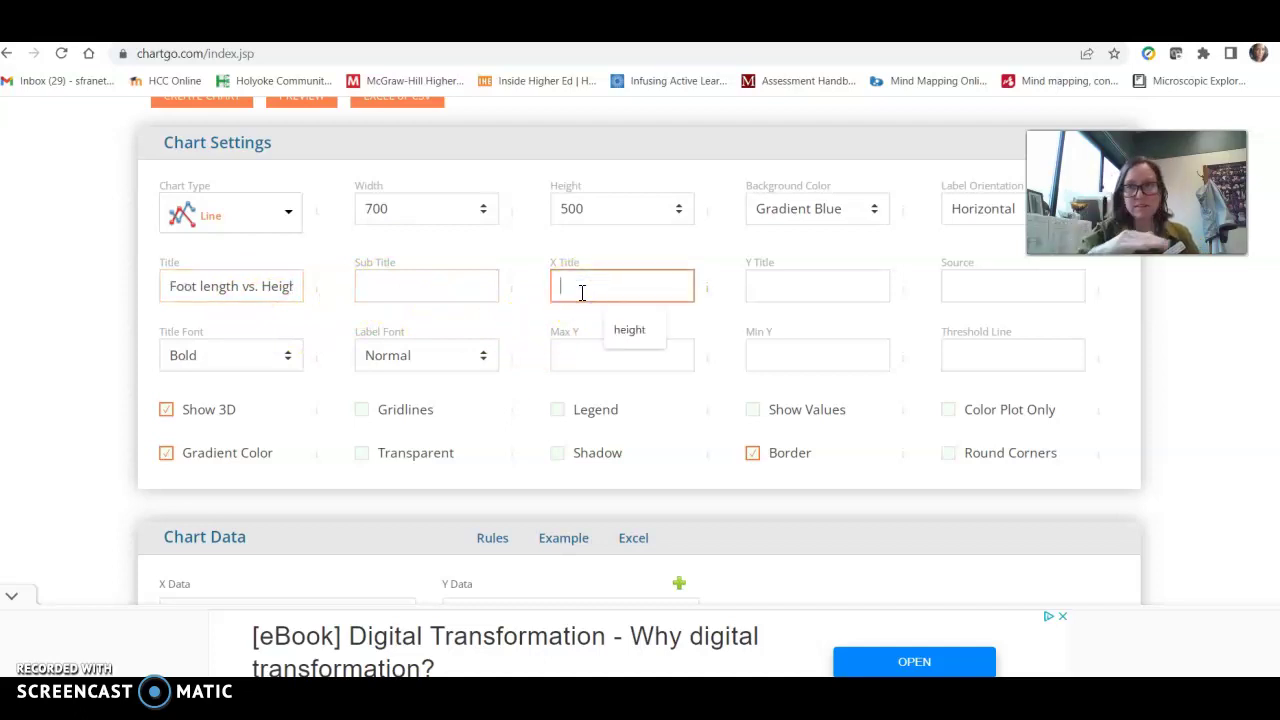
type("F")
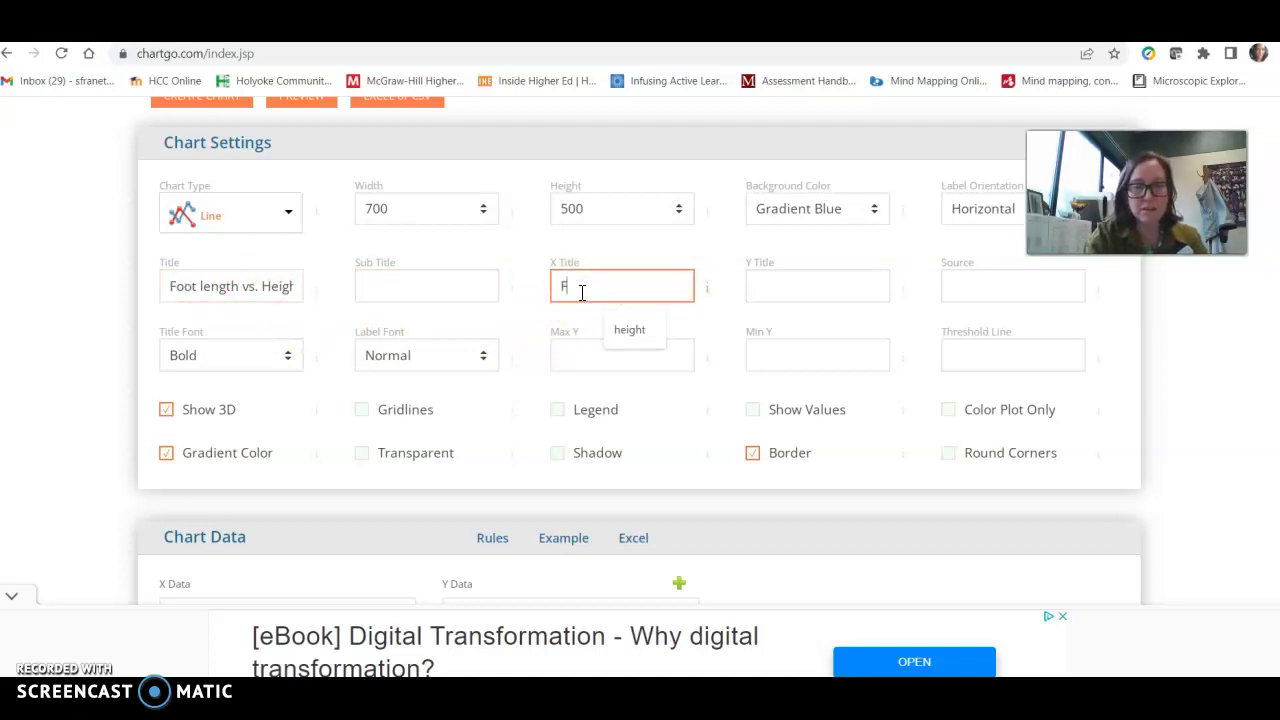
type("oot Length")
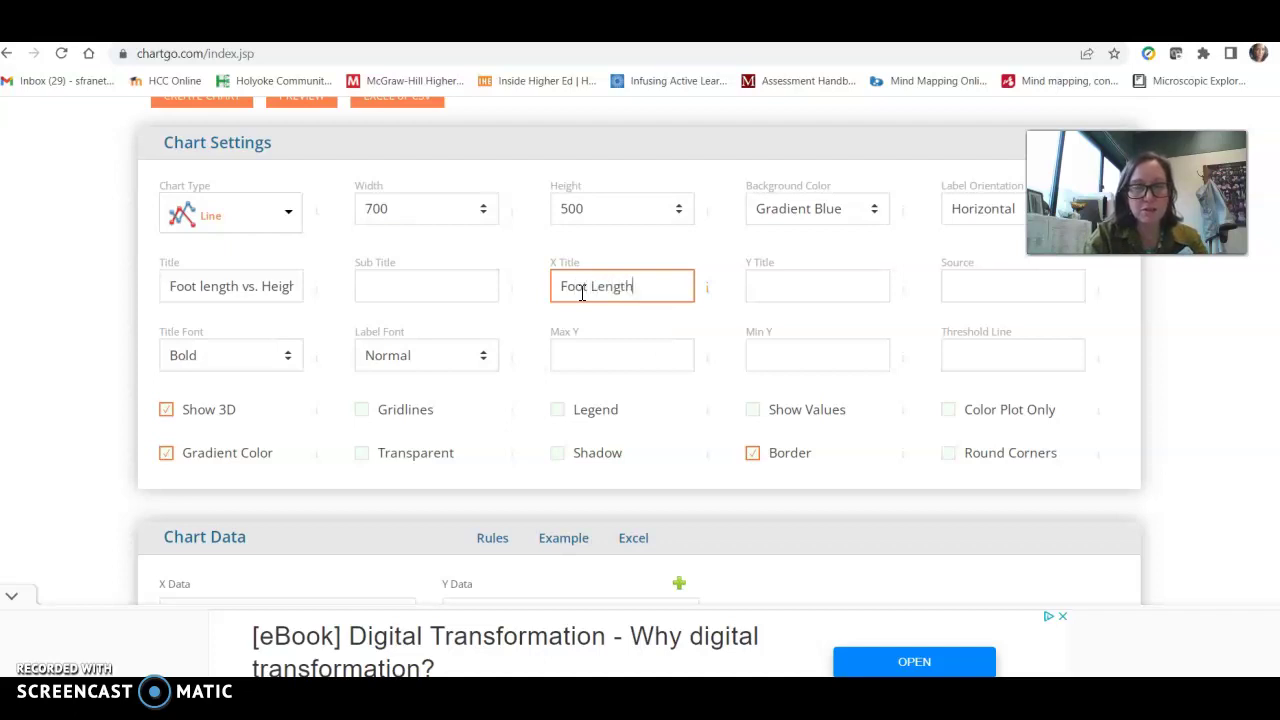
type(" (")
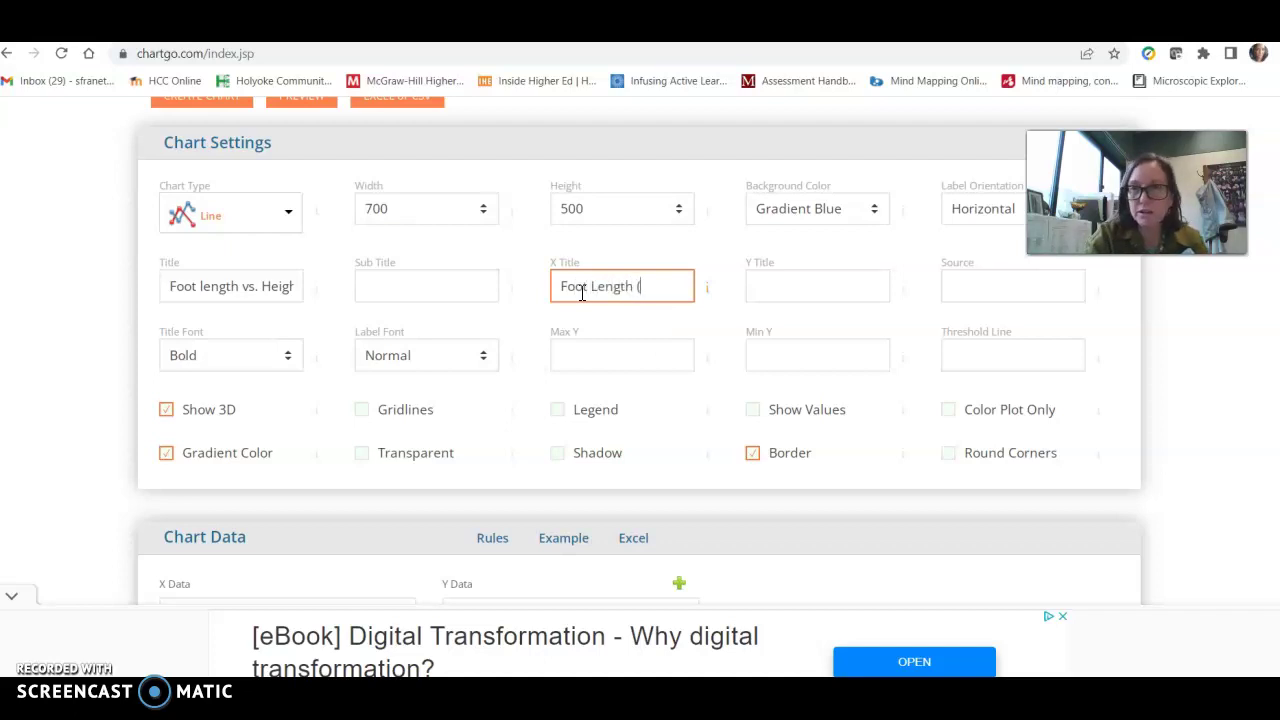
type("cm)")
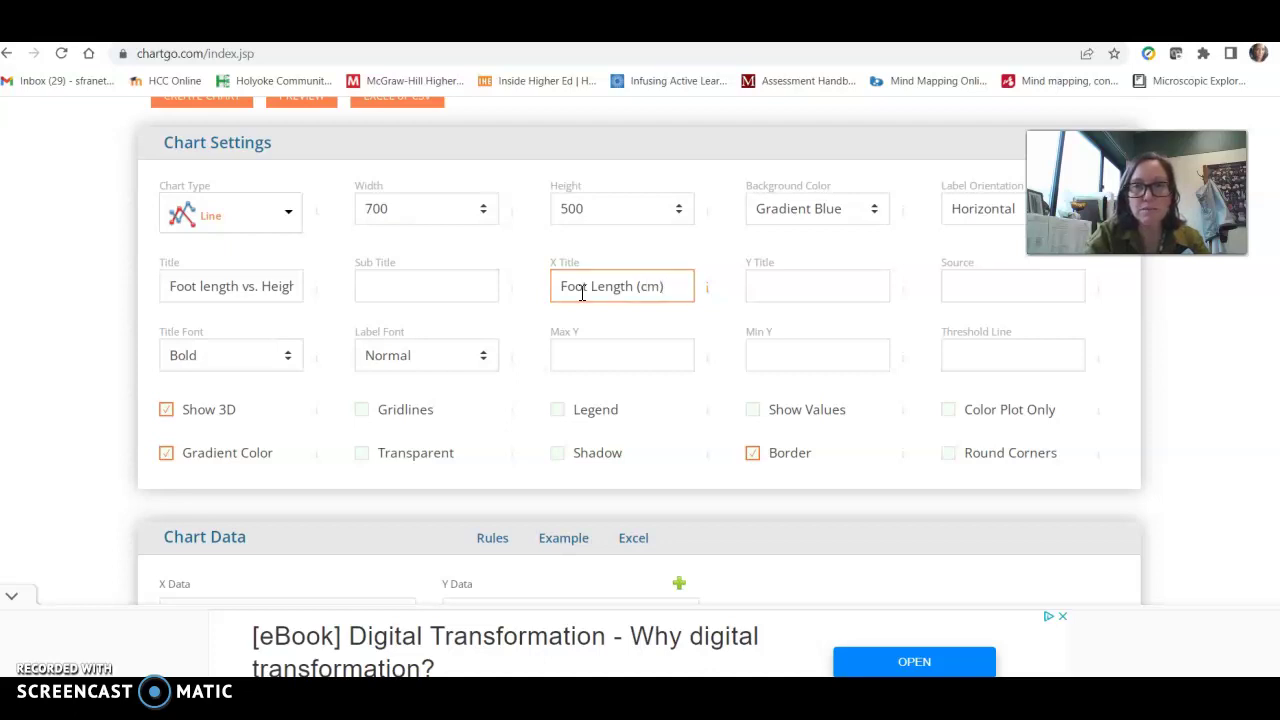
left_click(778, 287)
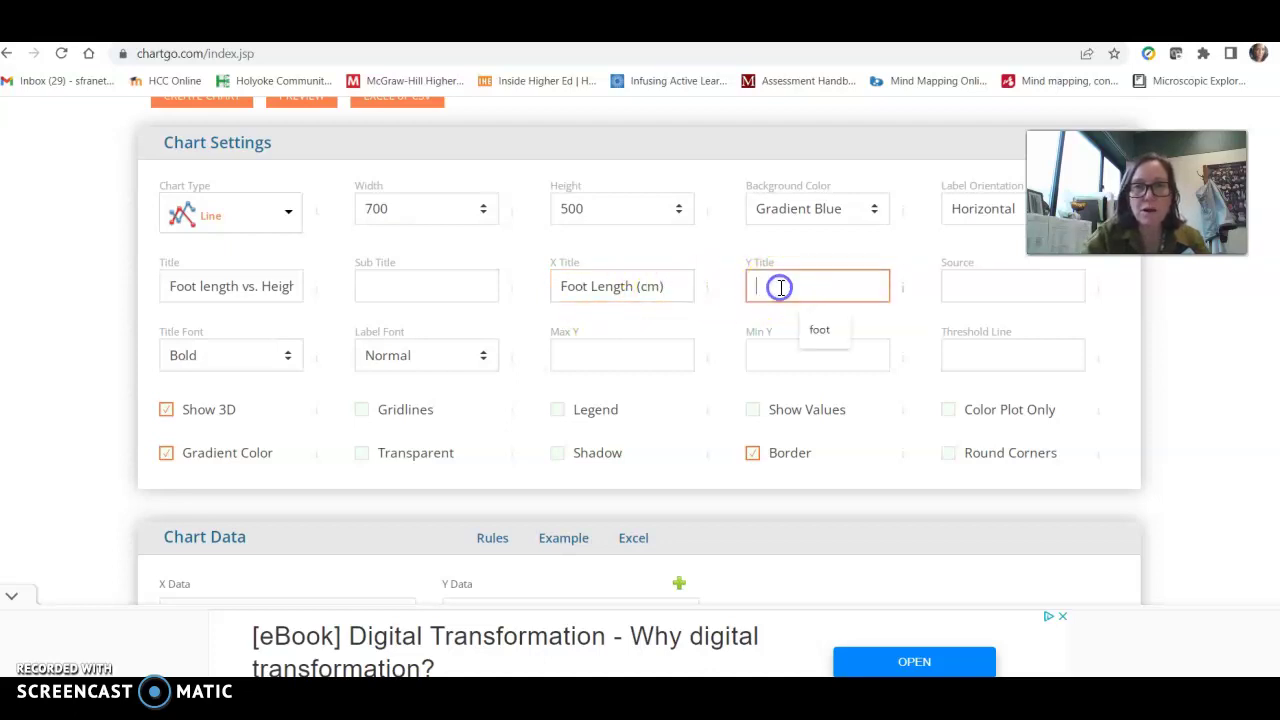
type("Height ")
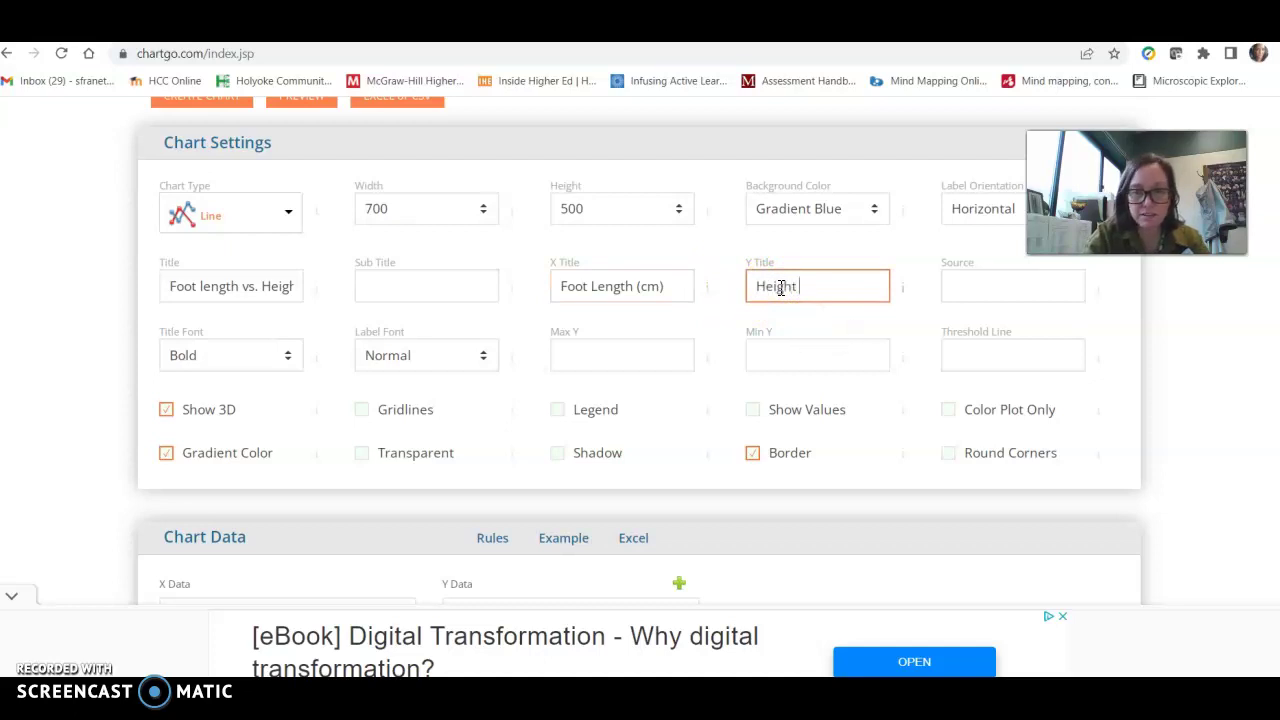
type("(cm)")
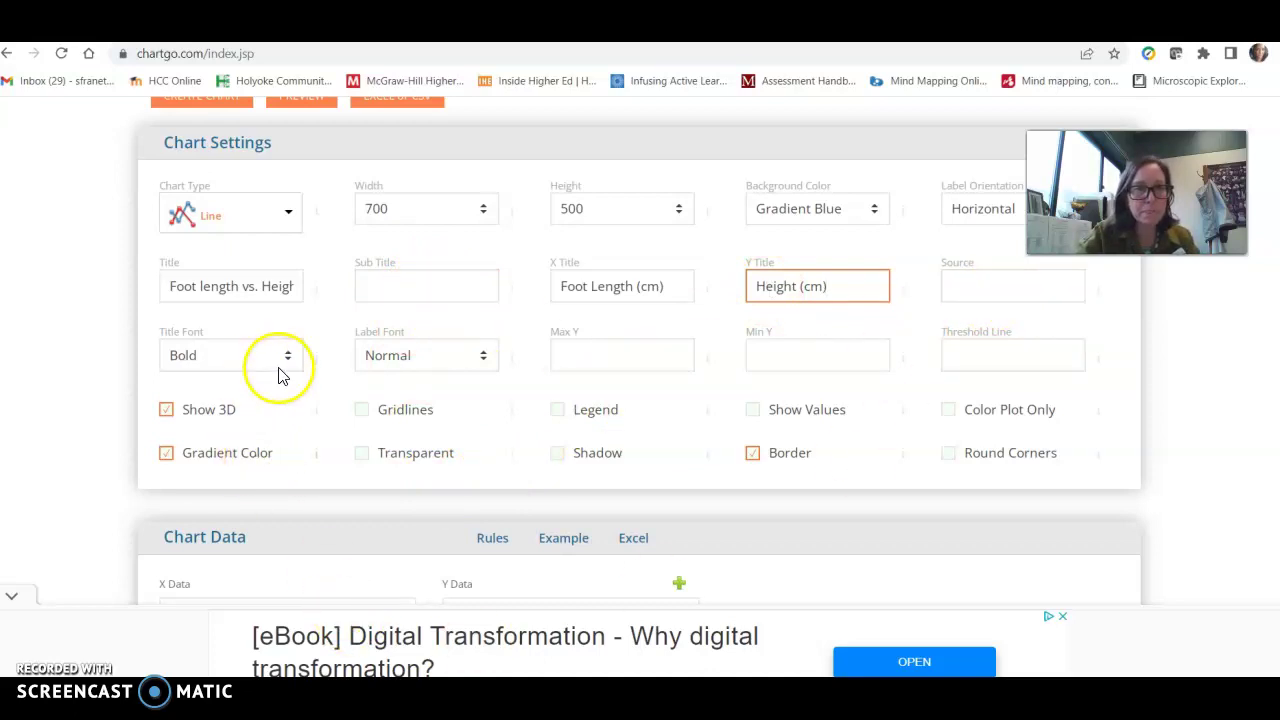
Enter Max Y 200 and Min Y 100, then correct Max Y to 250.
left_click(657, 357)
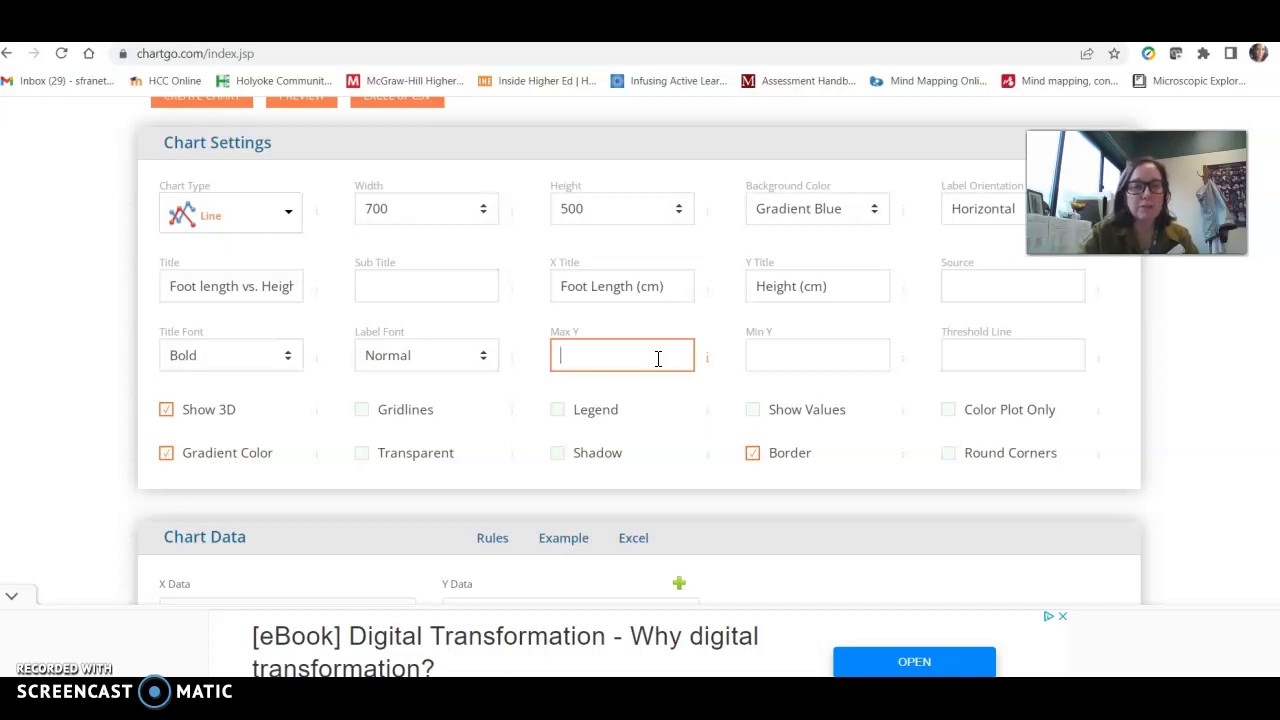
type("200")
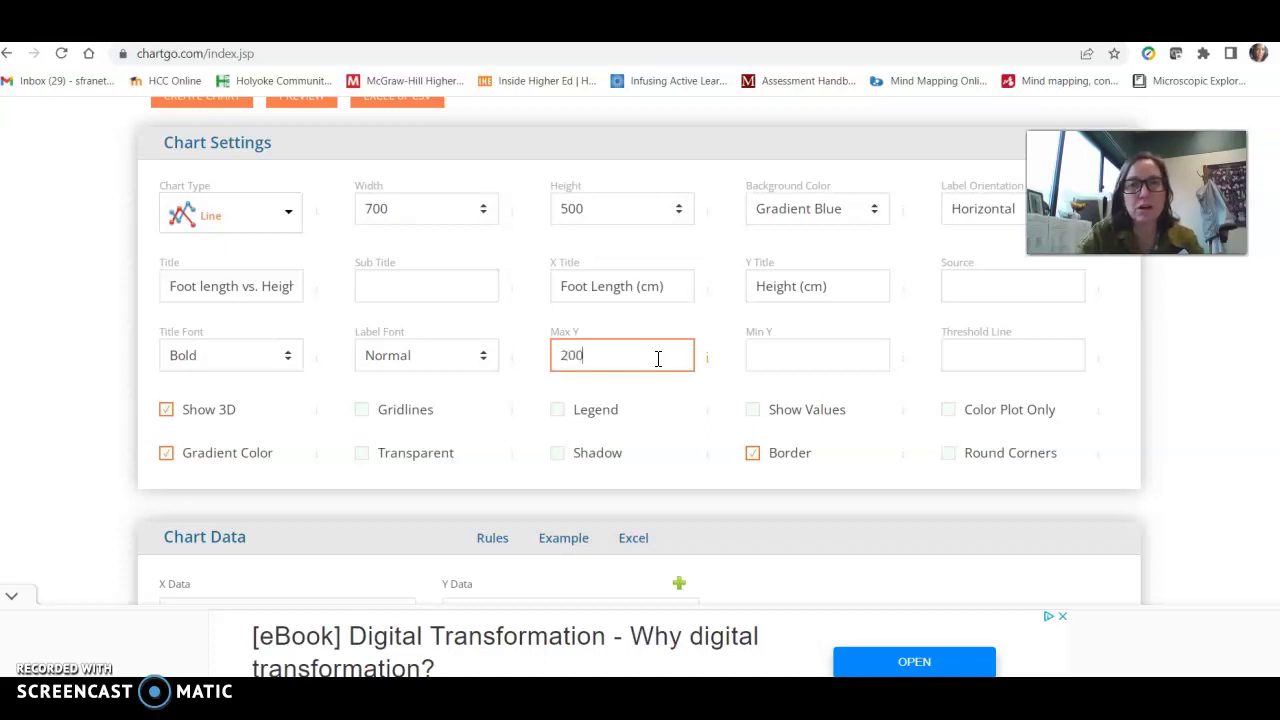
left_click(840, 349)
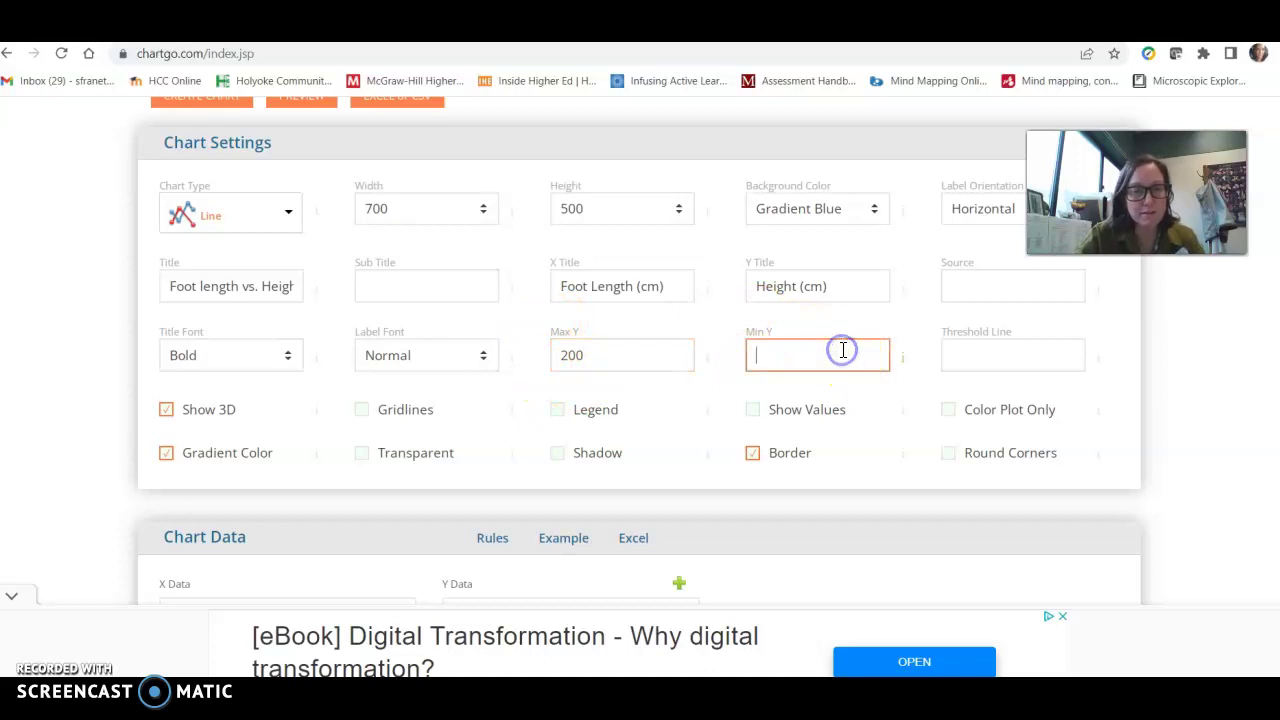
type("100")
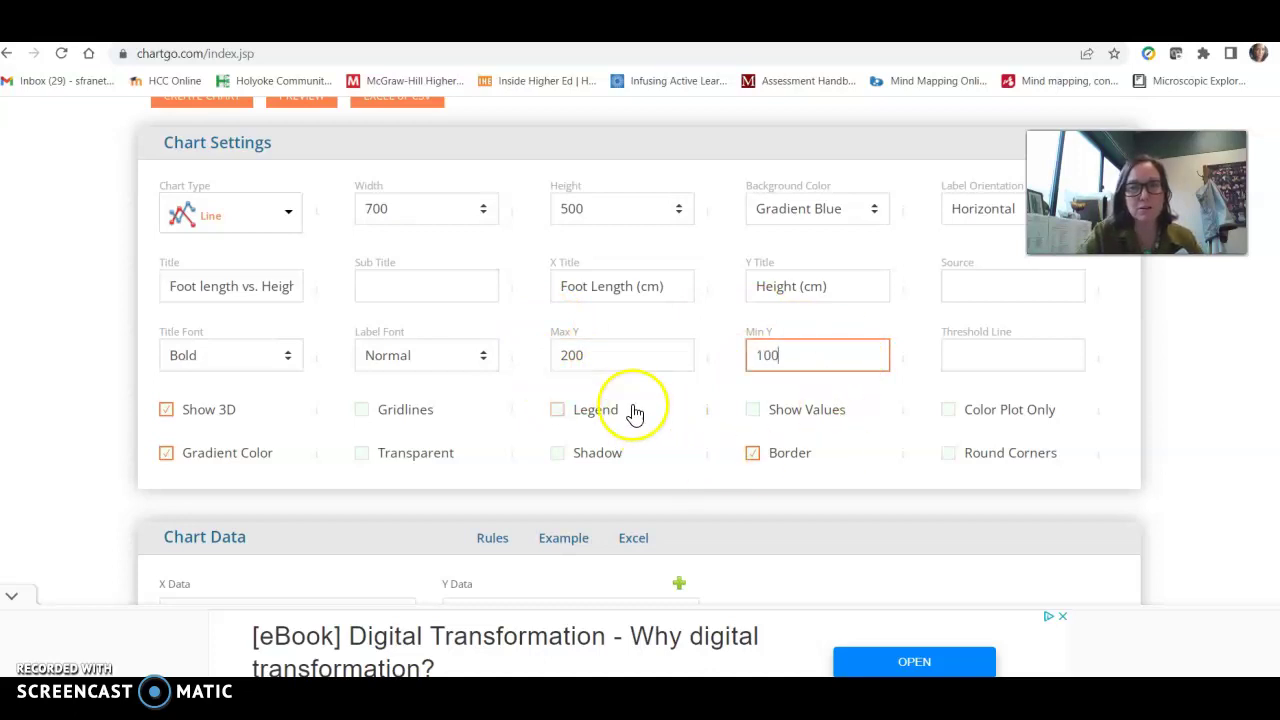
left_click(574, 355)
key("BackSpace")
key("BackSpace")
type("50")
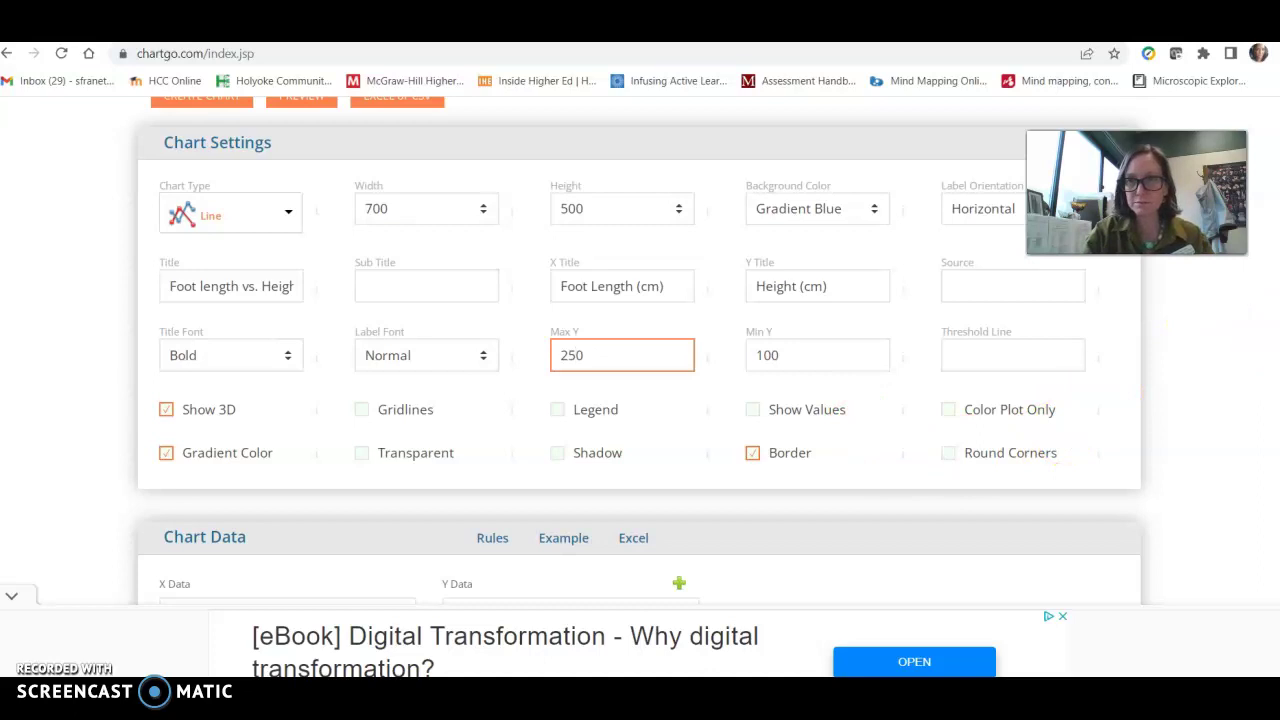
scroll(1049, 334, "down", 1)
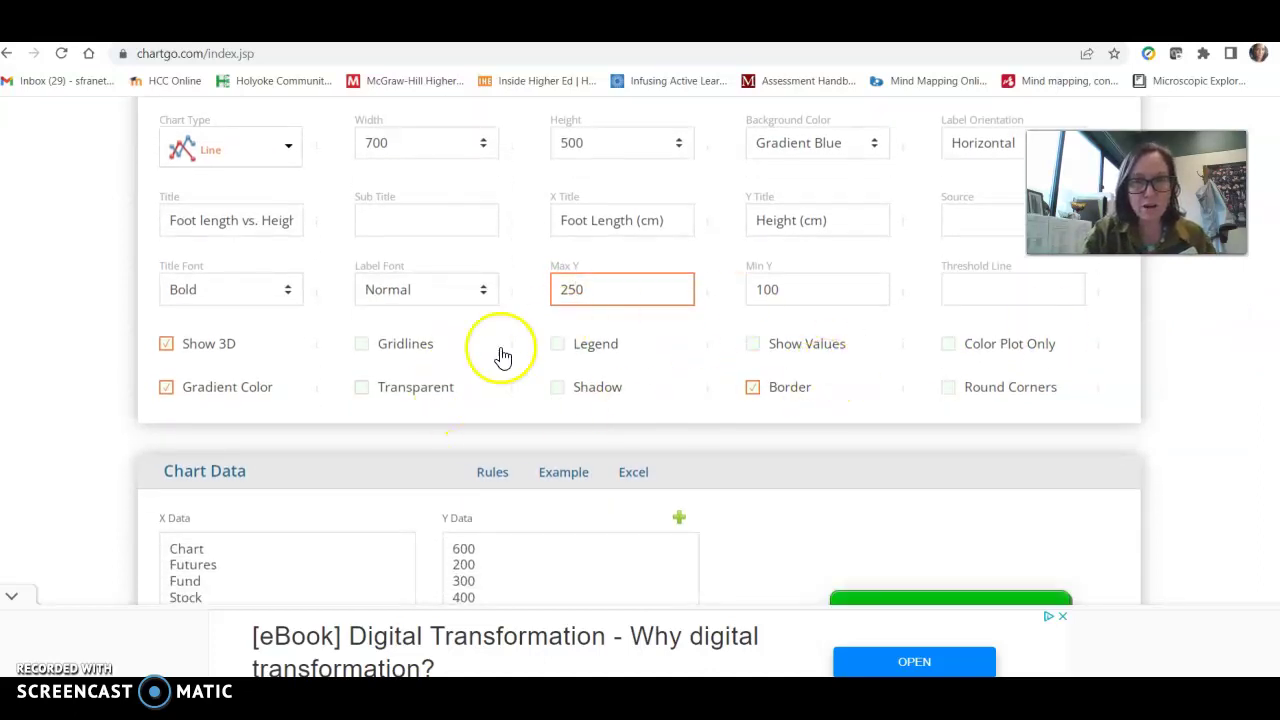
scroll(640, 356, "down", 4)
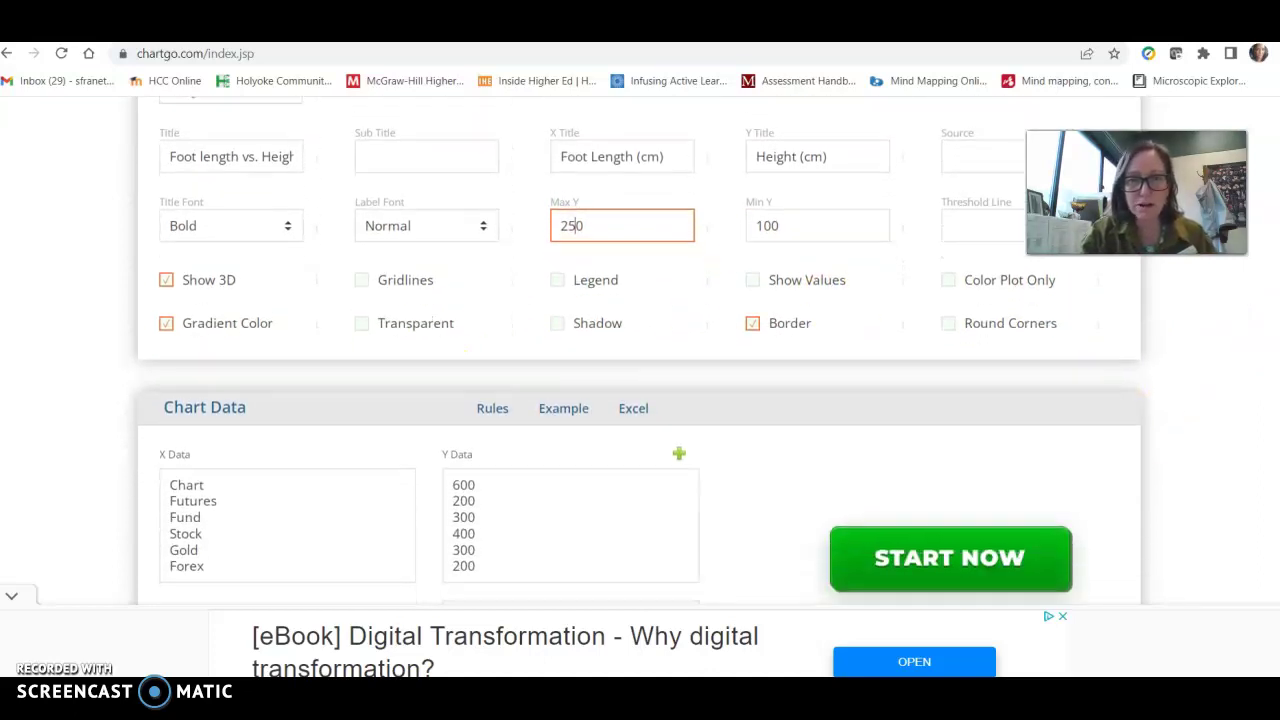
scroll(640, 356, "down", 1)
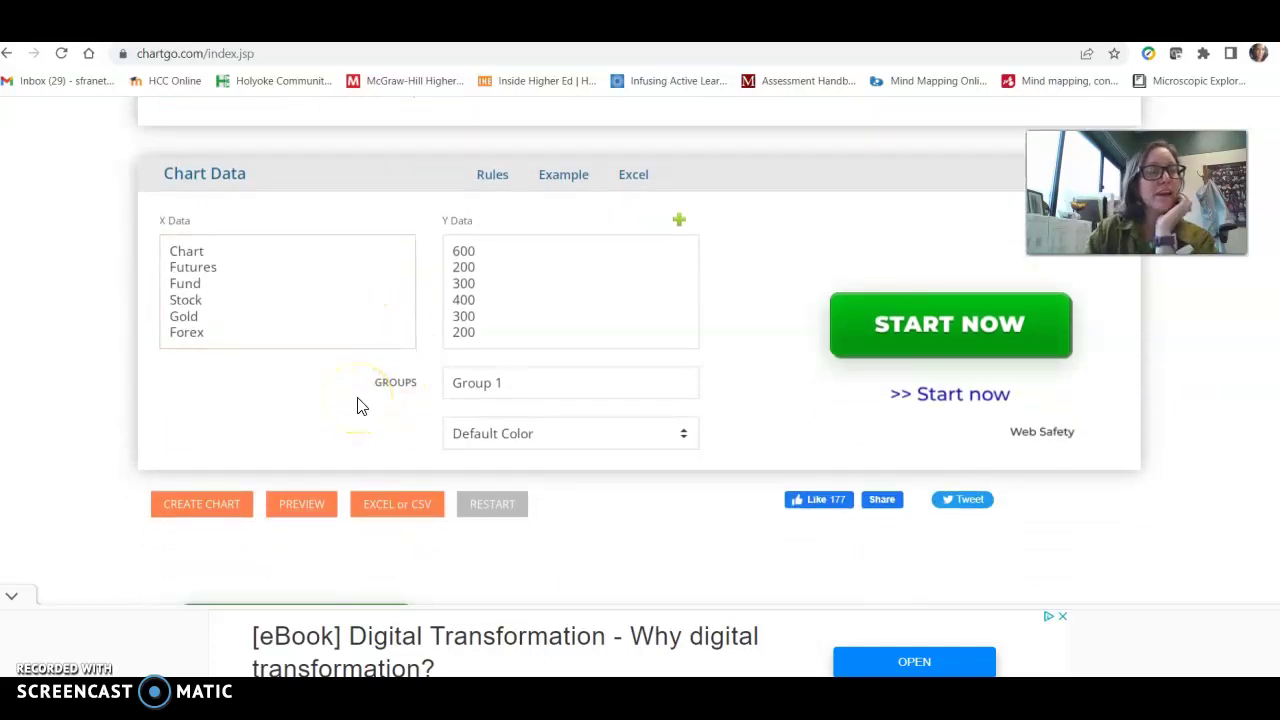
left_click(331, 286)
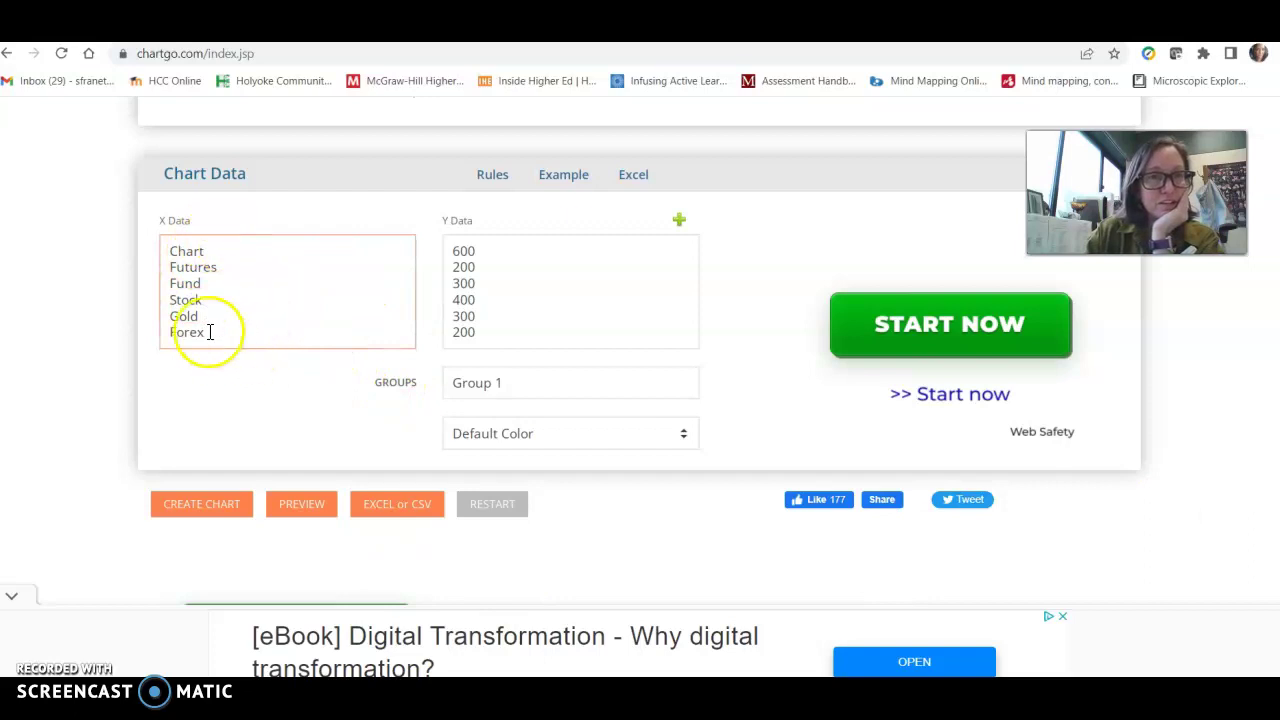
left_click(252, 360)
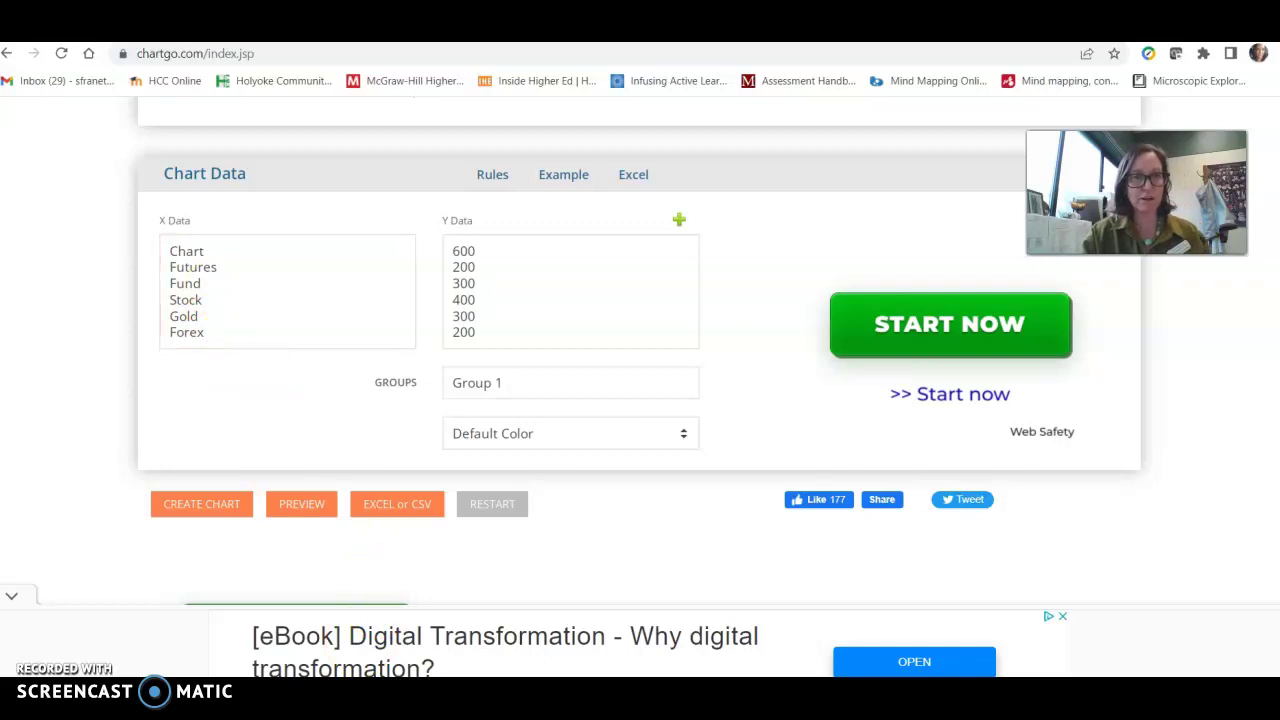
left_click(646, 189)
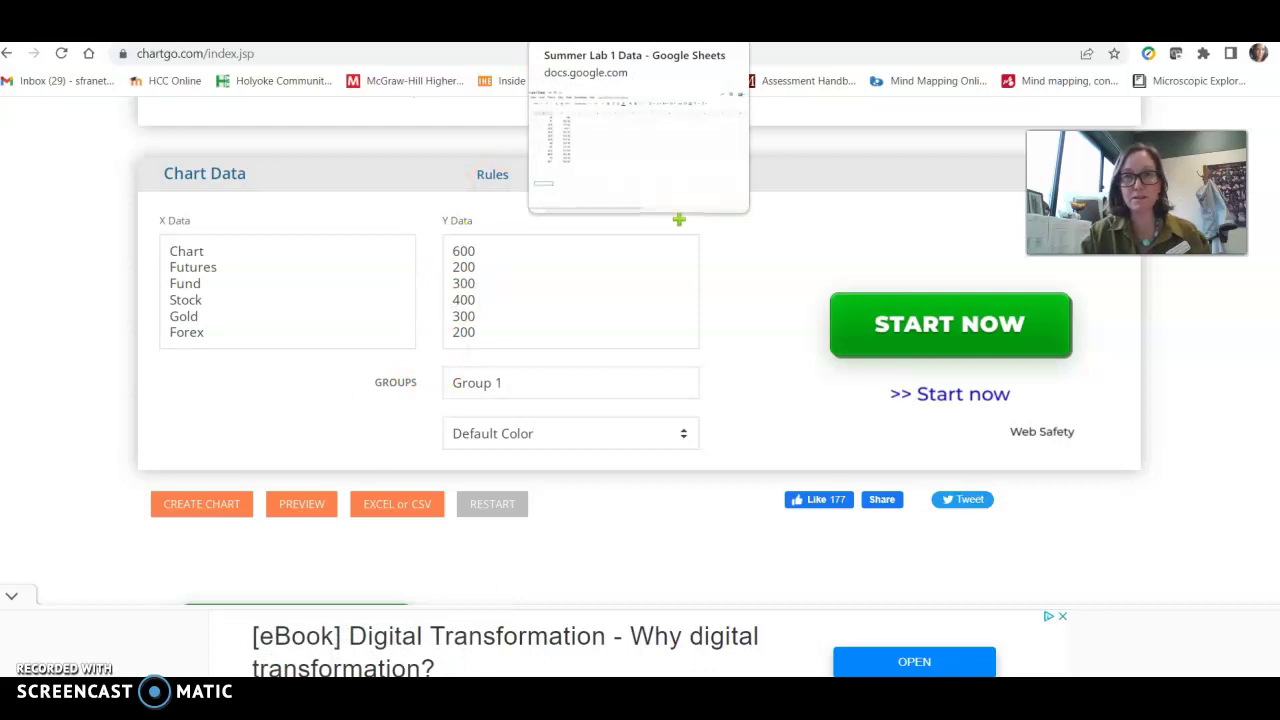
Copy the foot-length values in B1:B13 of the Summer Lab 1 Data sheet.
left_click(636, 26)
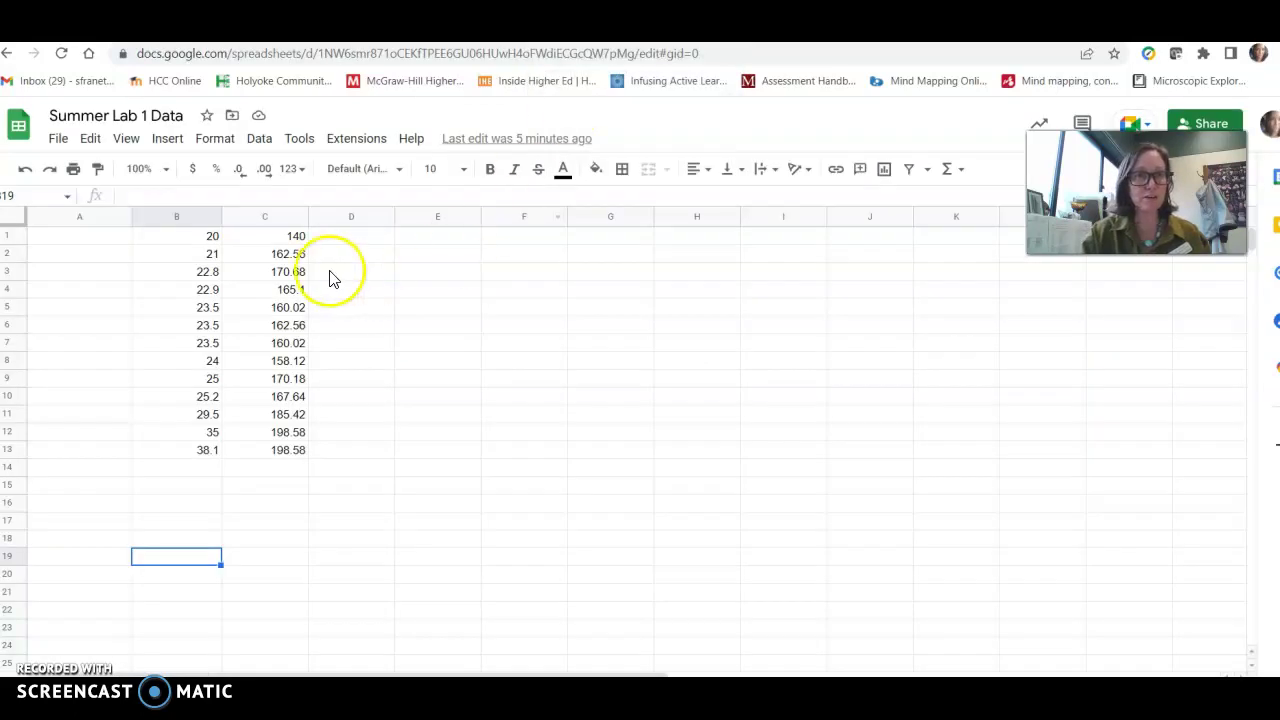
left_click_drag(203, 240, 207, 455)
right_click(167, 367)
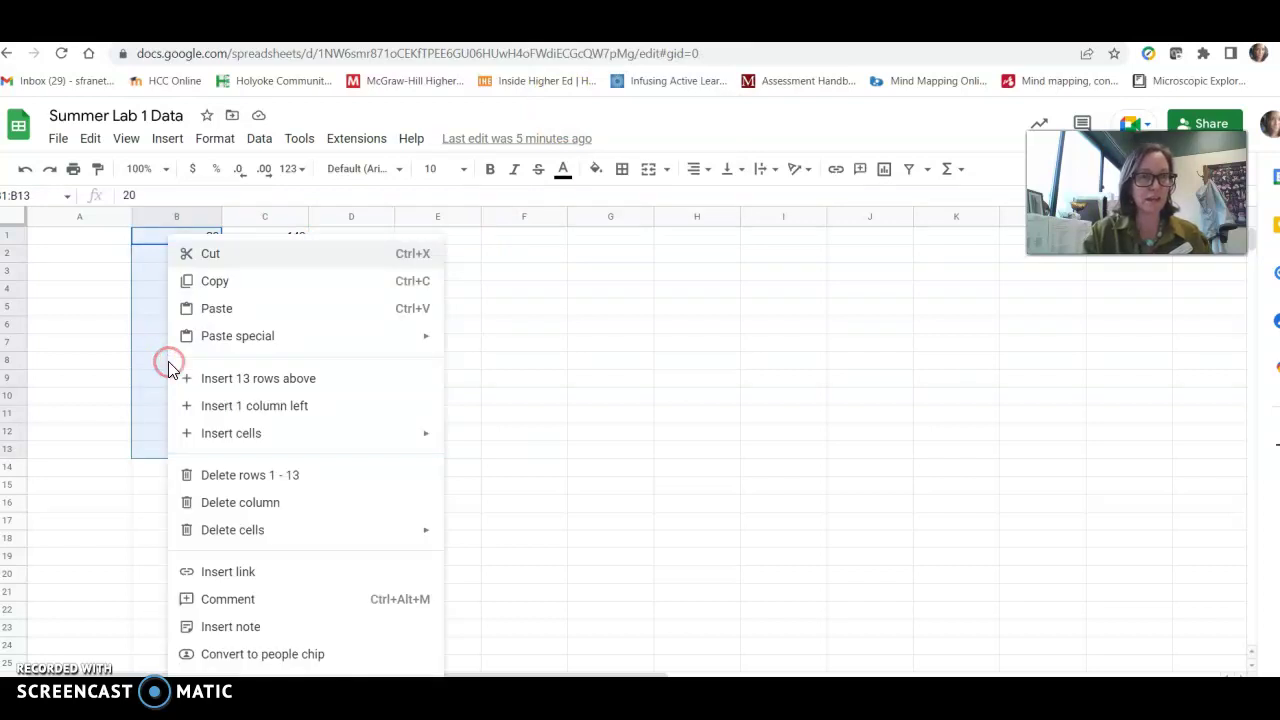
left_click(230, 283)
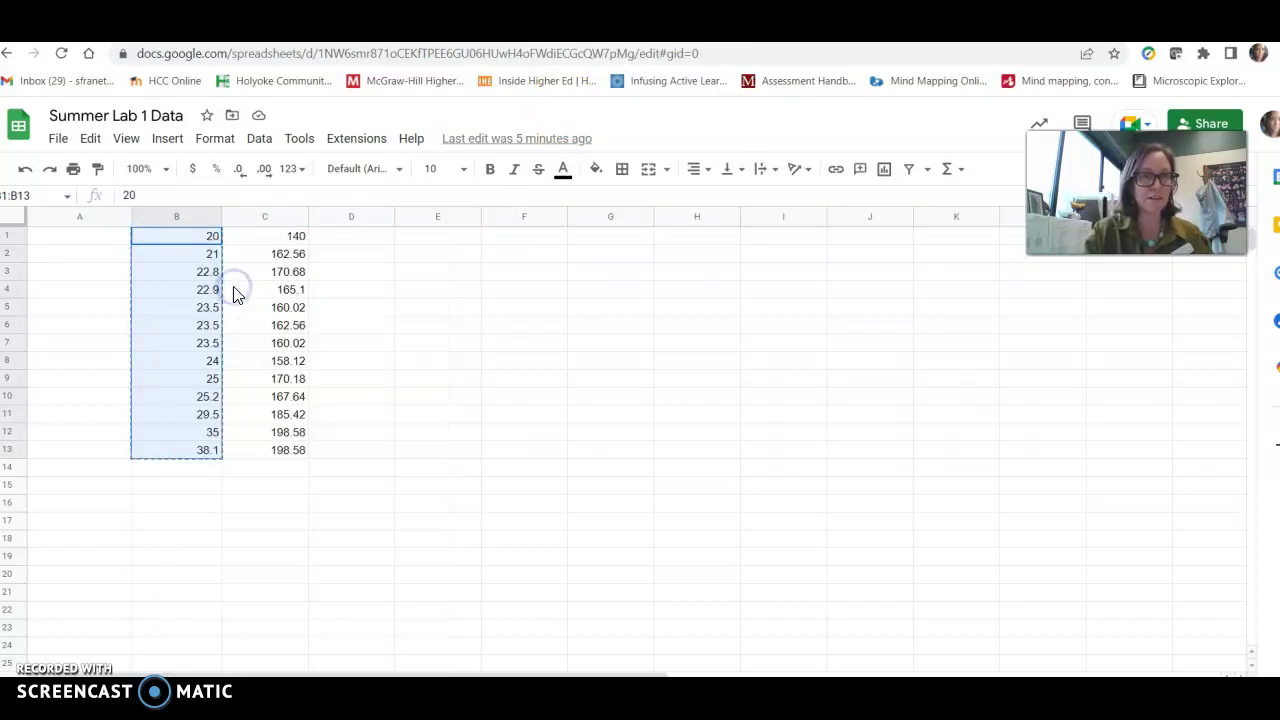
Paste the 13 foot lengths (20 to 38.1) over ChartGo's sample X Data.
left_click(710, 20)
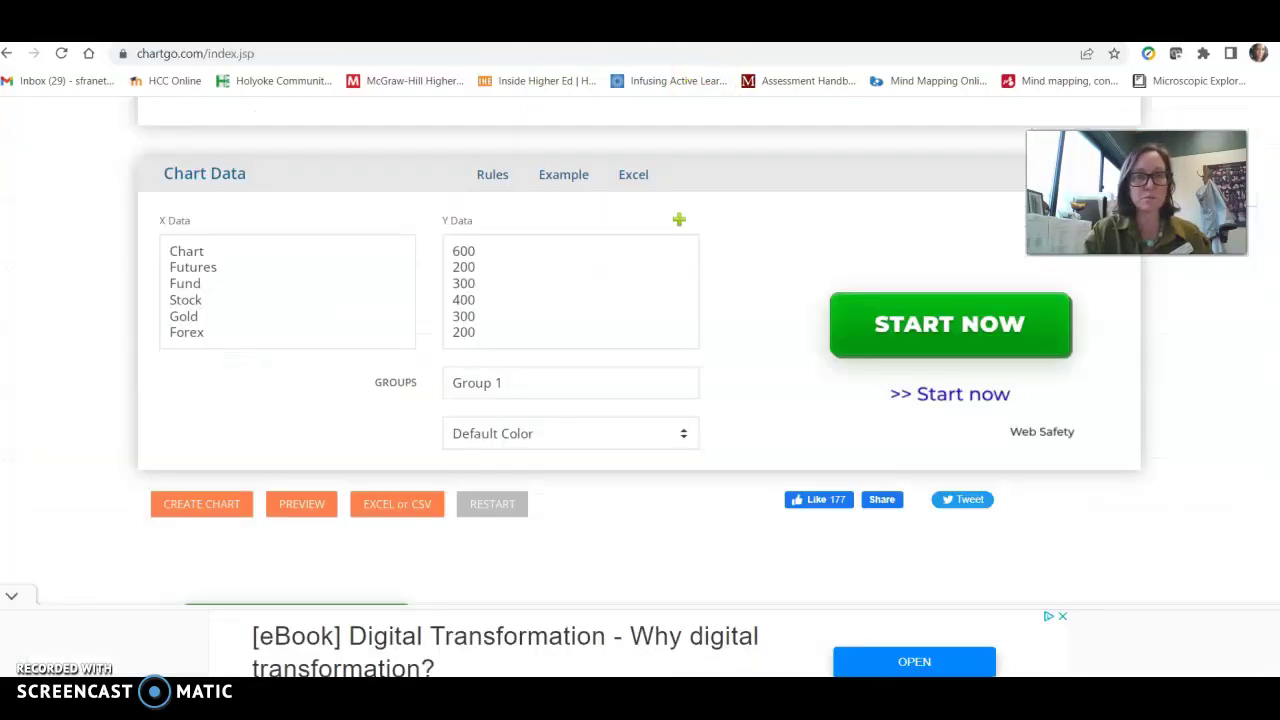
left_click_drag(166, 251, 272, 360)
key("ctrl+v")
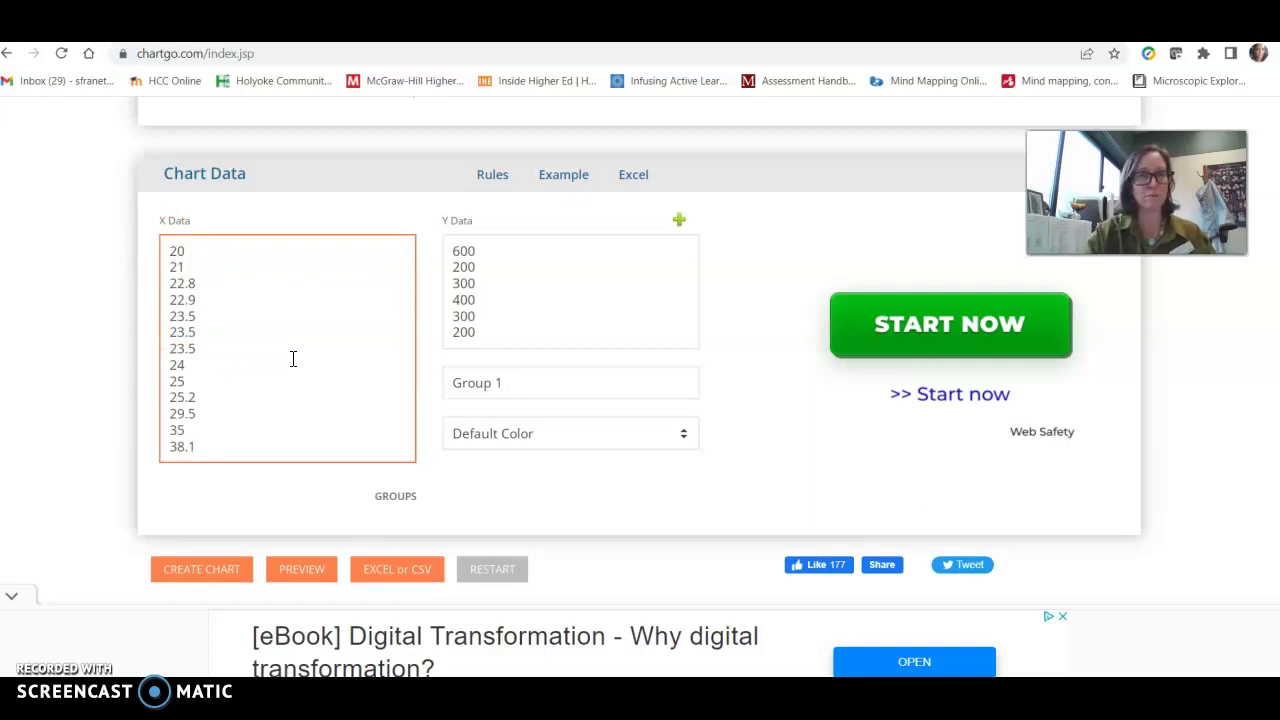
Copy the height values 140 through 198.58 from C1:C13 in Summer Lab 1 Data.
left_click(612, 40)
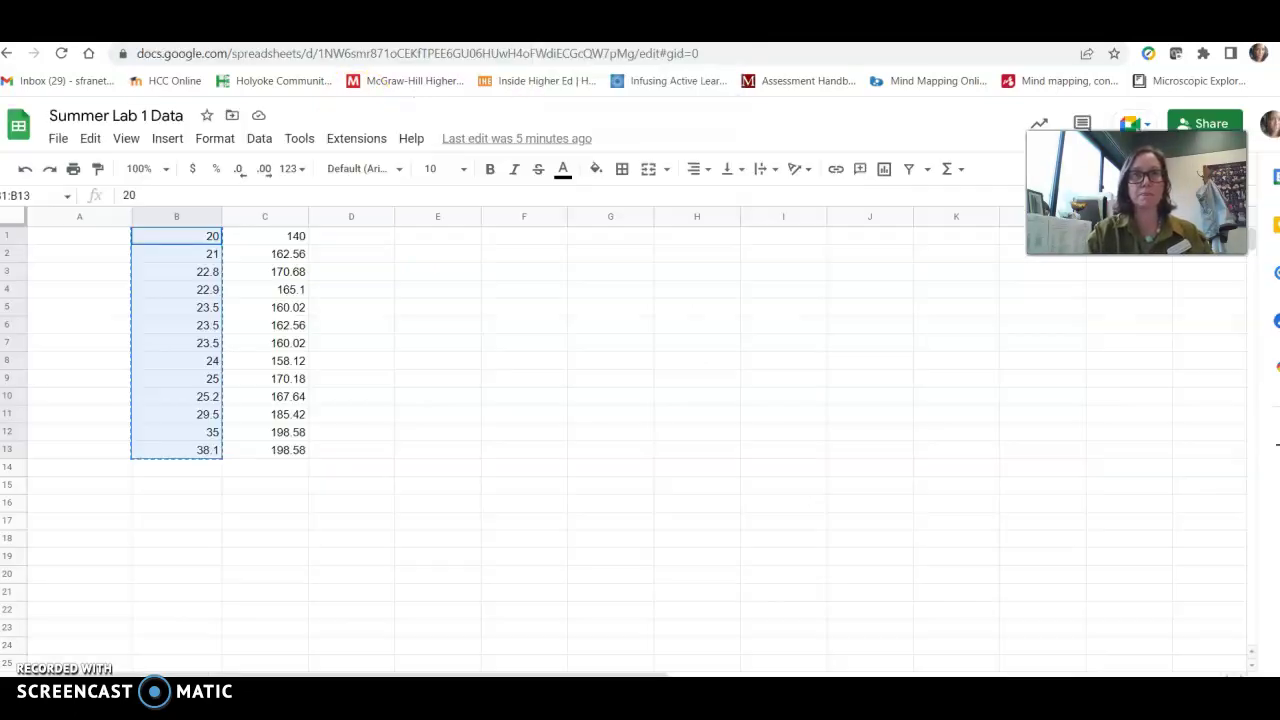
left_click_drag(262, 237, 274, 454)
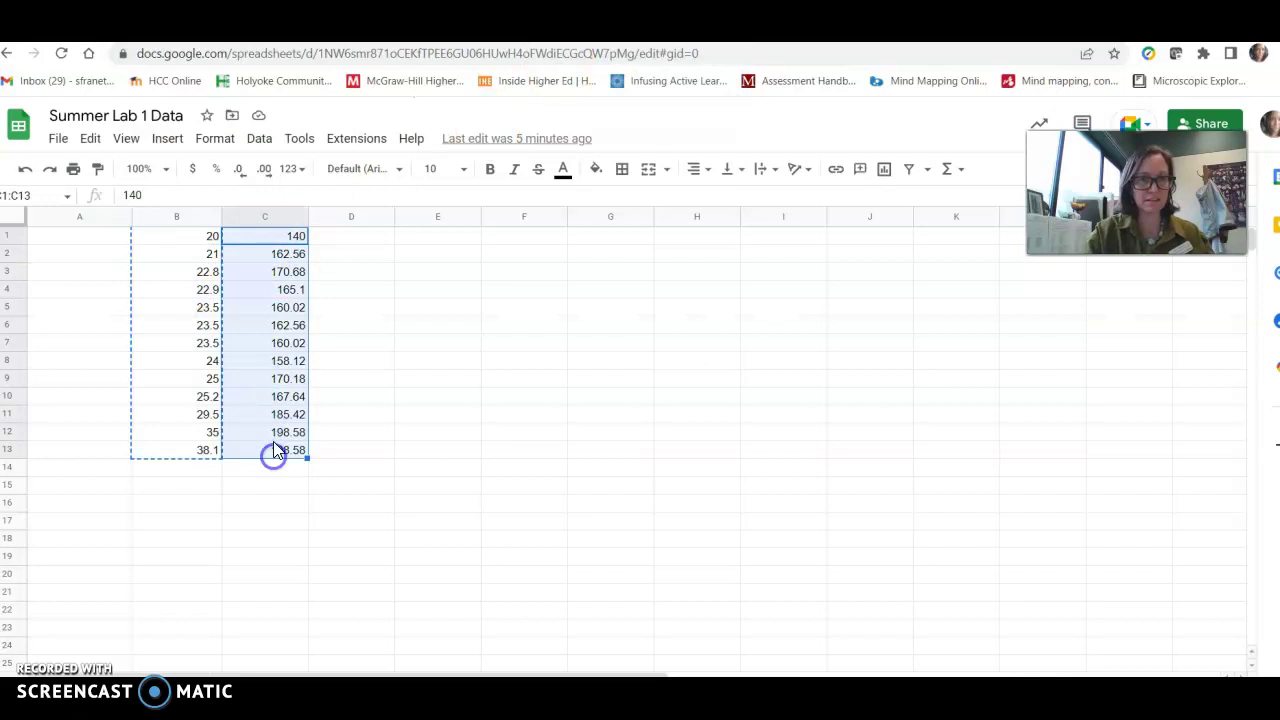
right_click(255, 325)
left_click(305, 280)
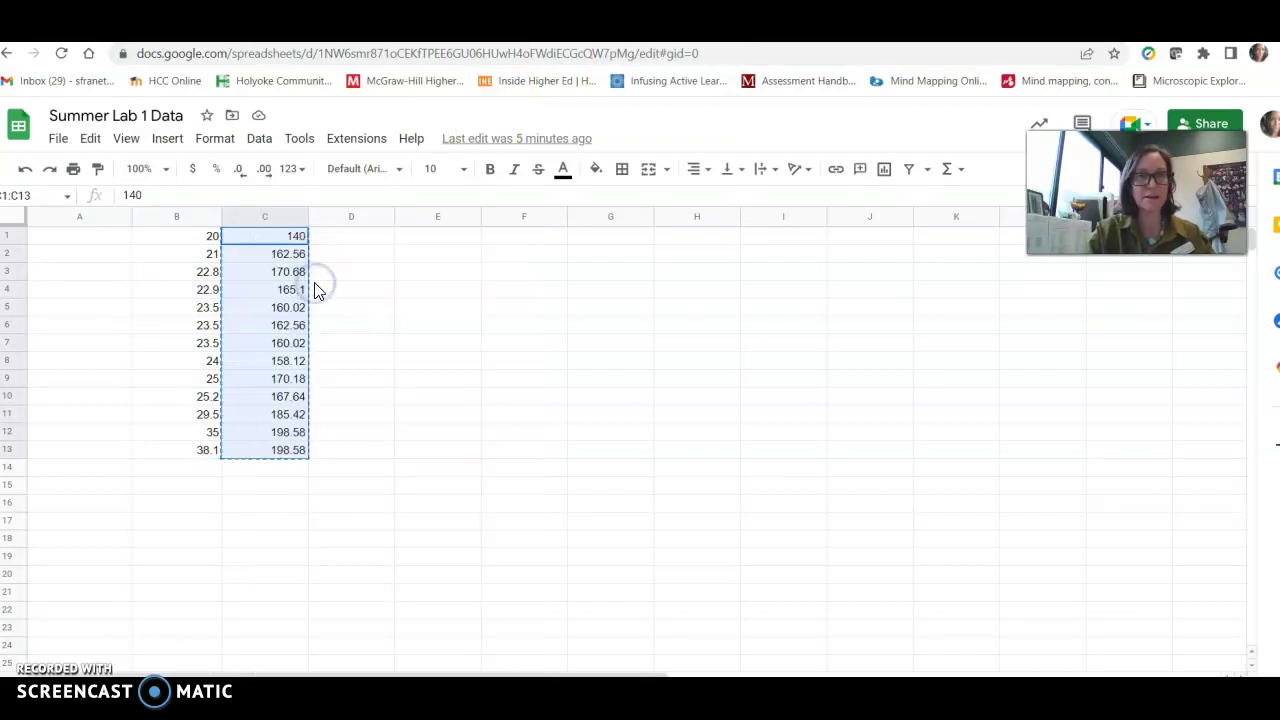
Paste the 13 heights (140 to 198.58) over the sample Y Data and check the entries.
key("ctrl+Tab")
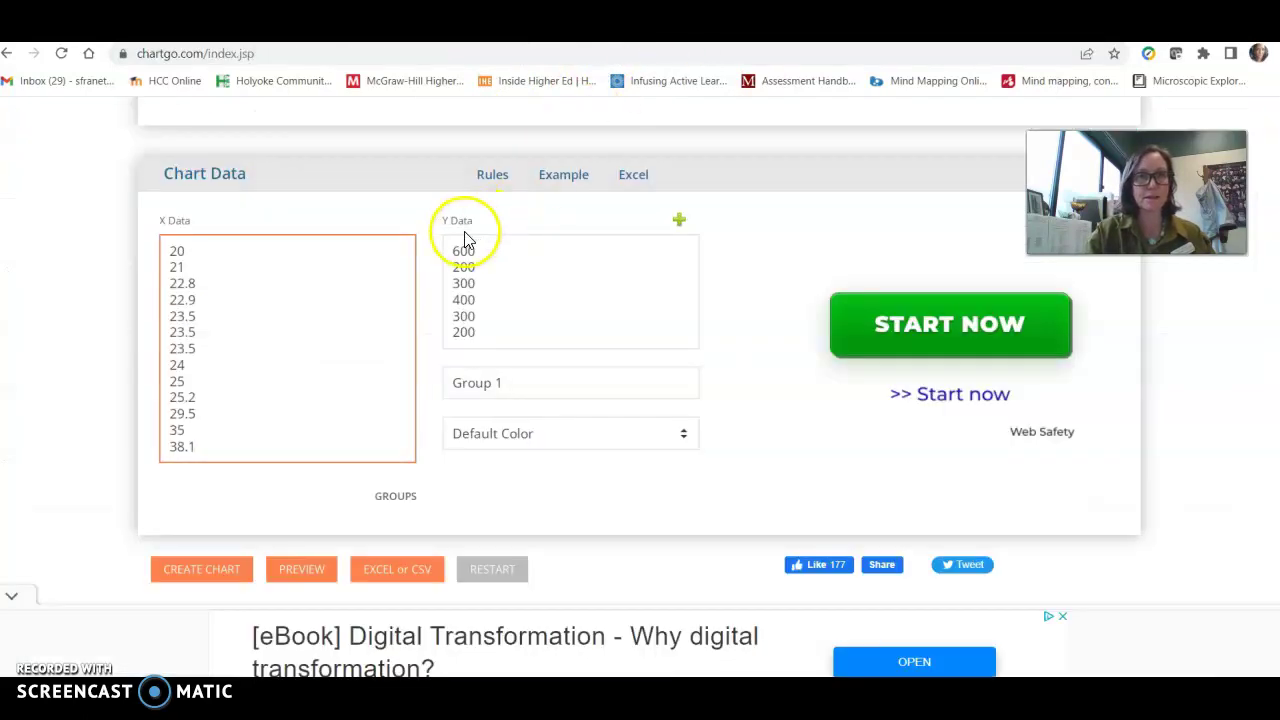
left_click_drag(455, 249, 520, 340)
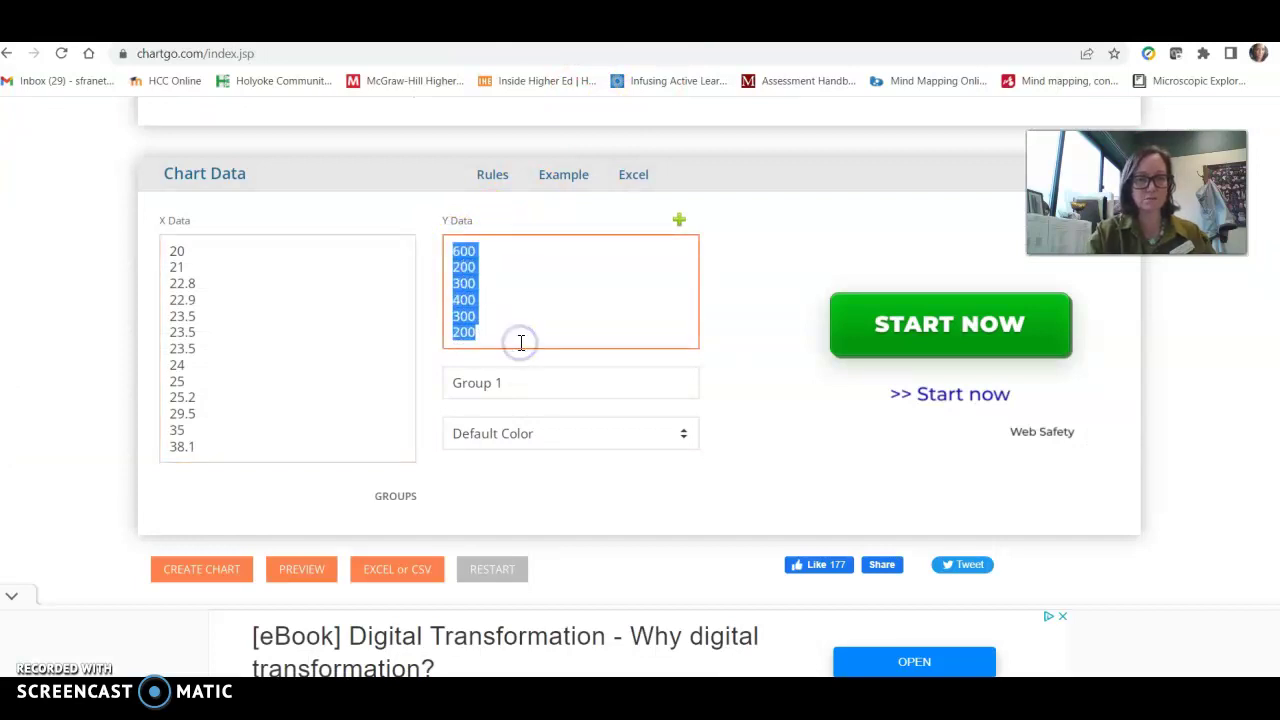
key("ctrl+v")
left_click(753, 447)
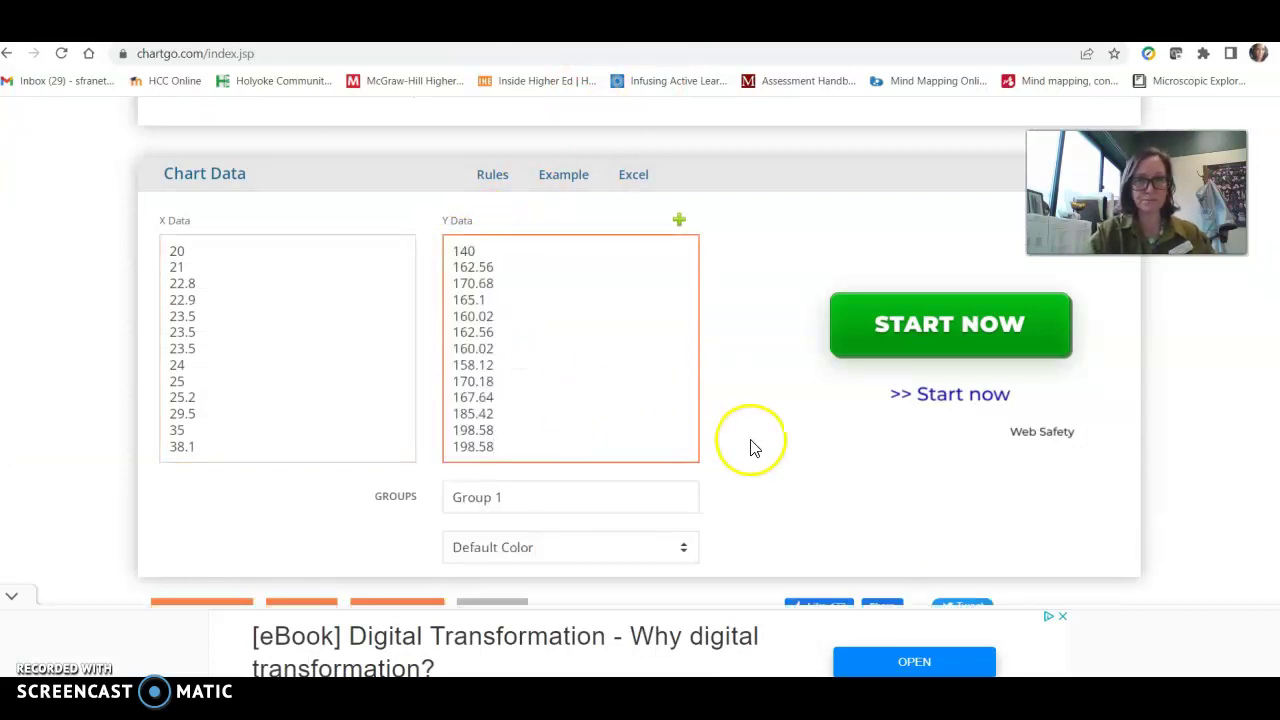
left_click(180, 249)
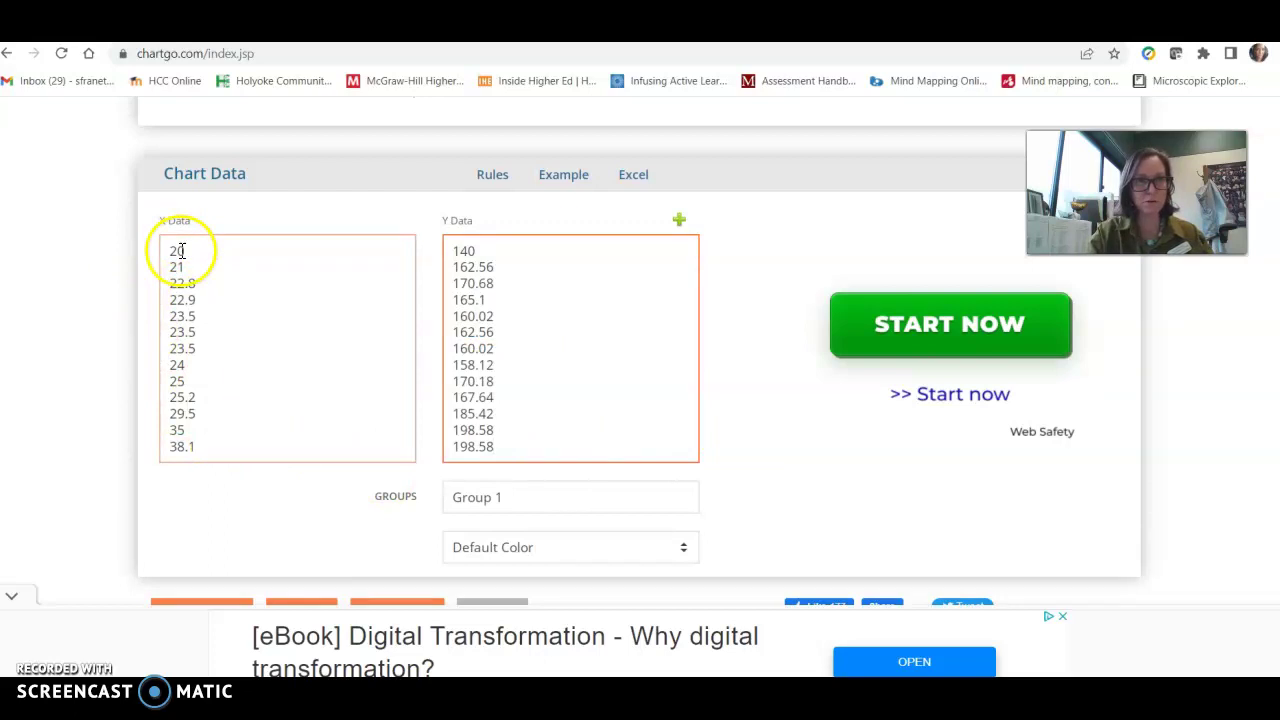
left_click(585, 292)
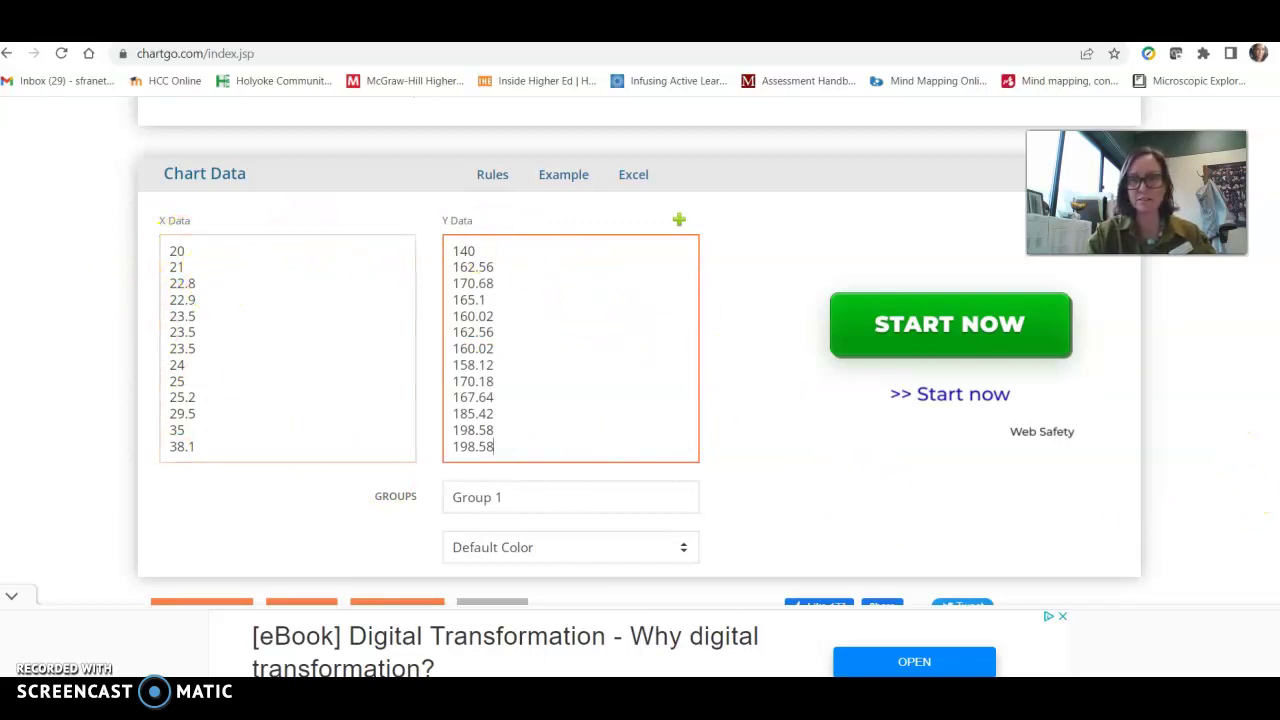
scroll(640, 350, "down", 1)
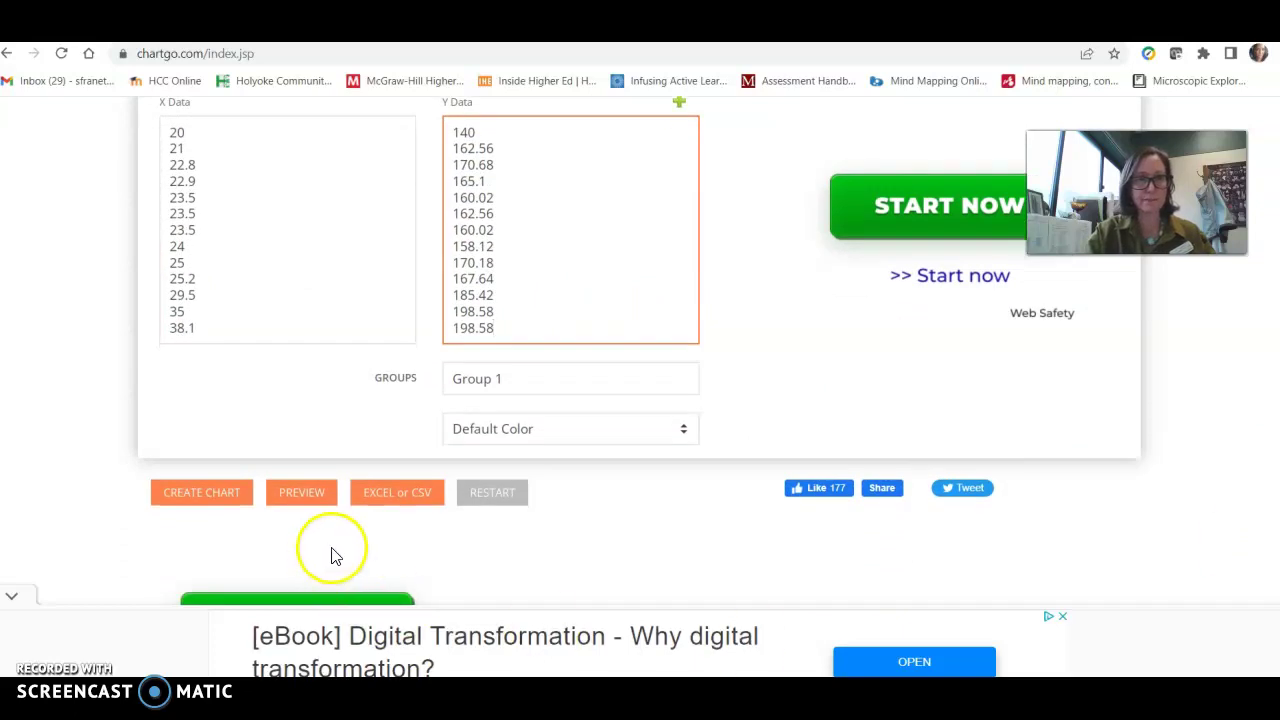
Create the chart from the foot-length and height data.
left_click(200, 492)
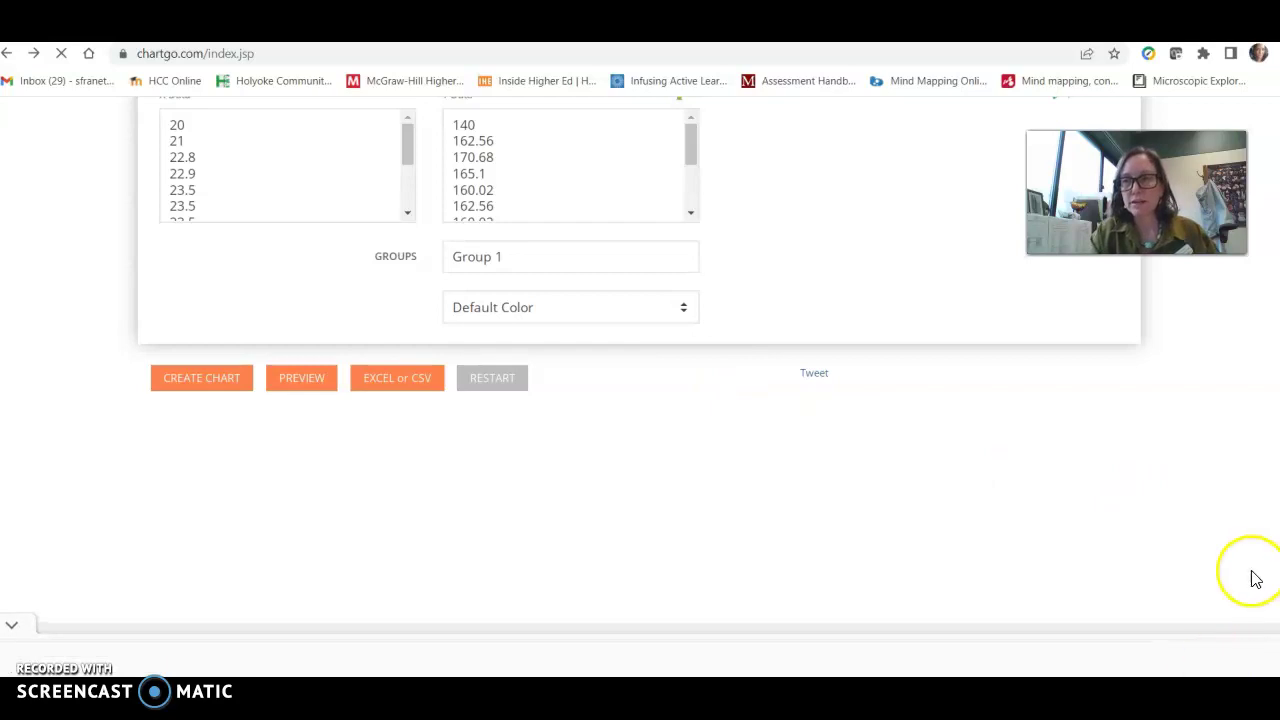
Change Max Y from 250 to 220 and Min Y from 100 to 130.
scroll(640, 367, "up", 5)
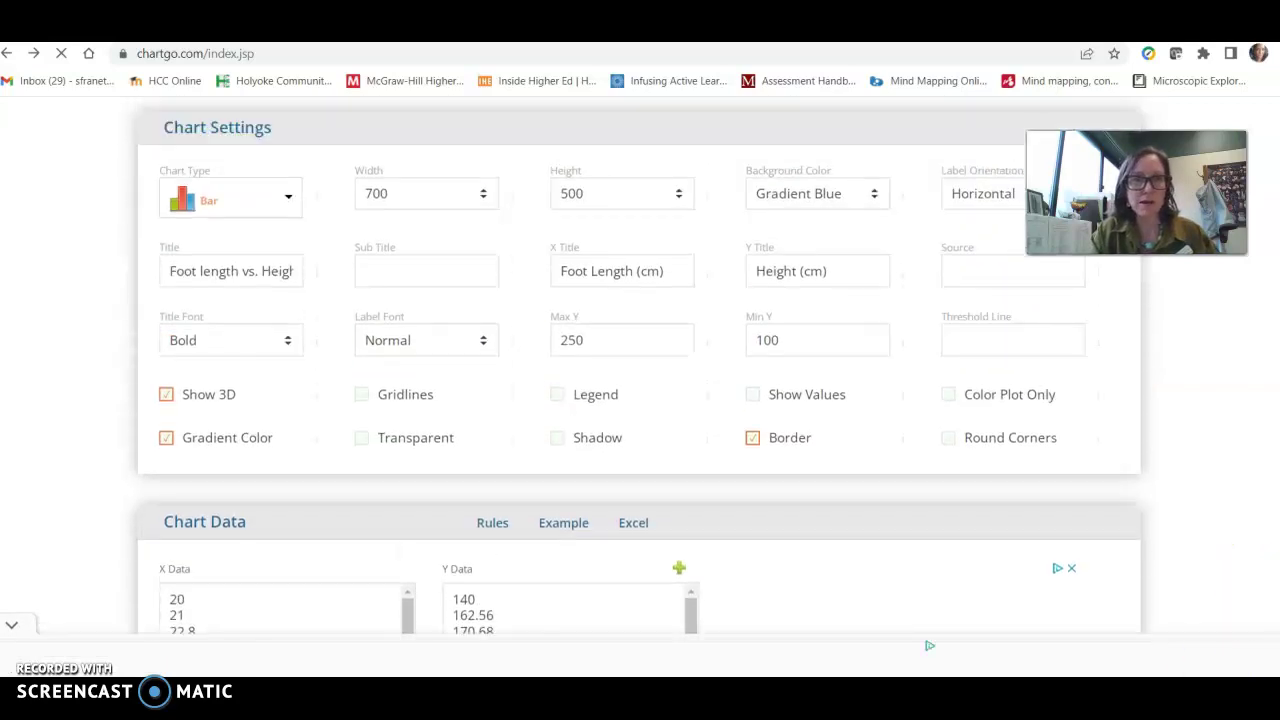
scroll(639, 365, "down", 1)
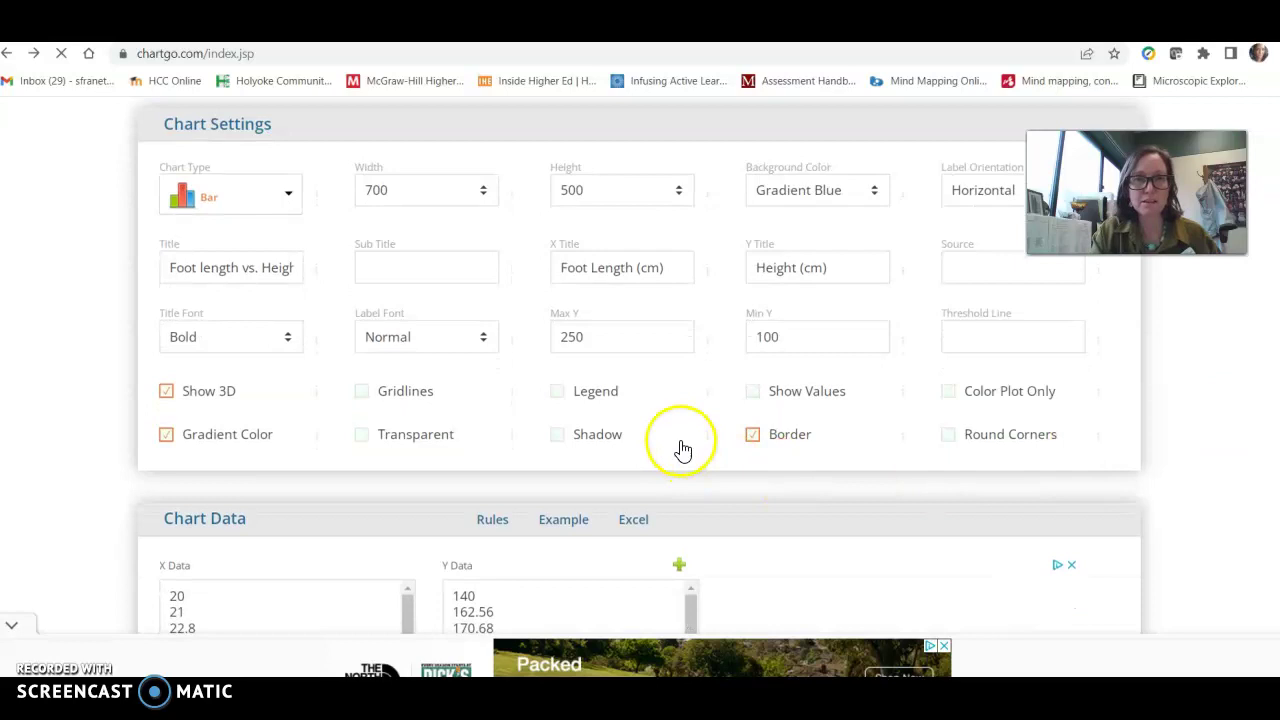
left_click(582, 339)
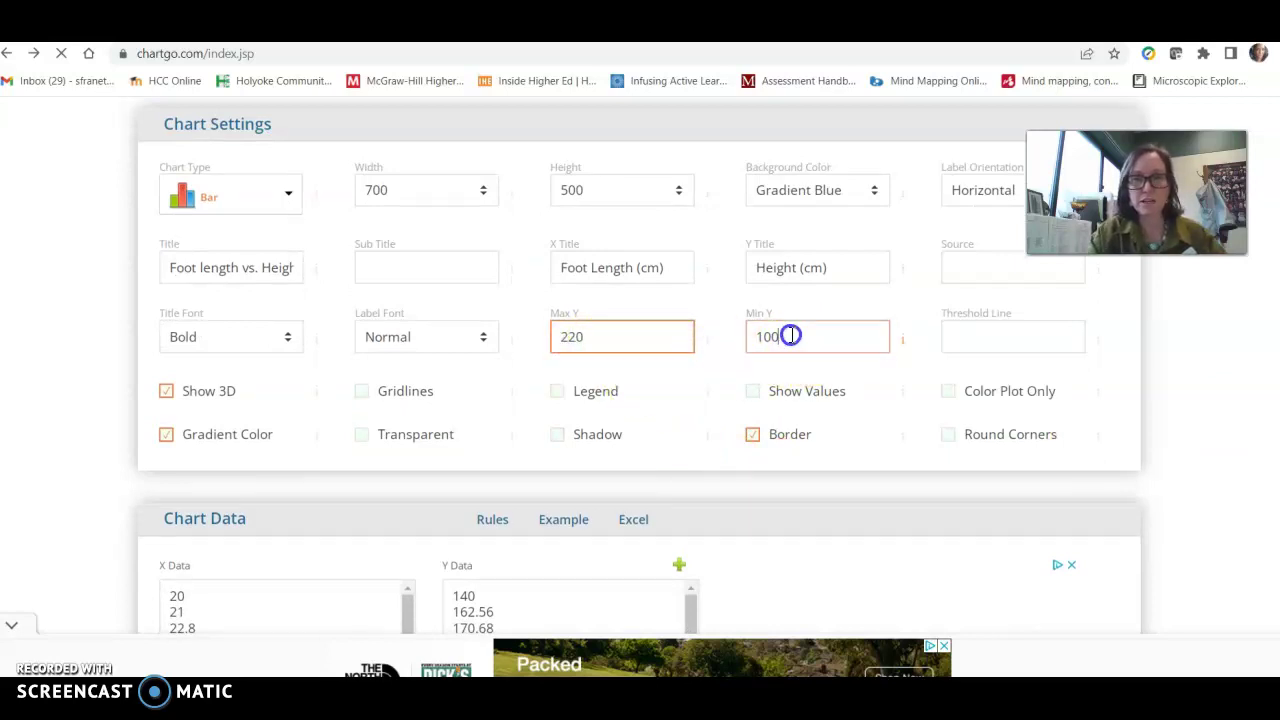
left_click_drag(791, 336, 762, 336)
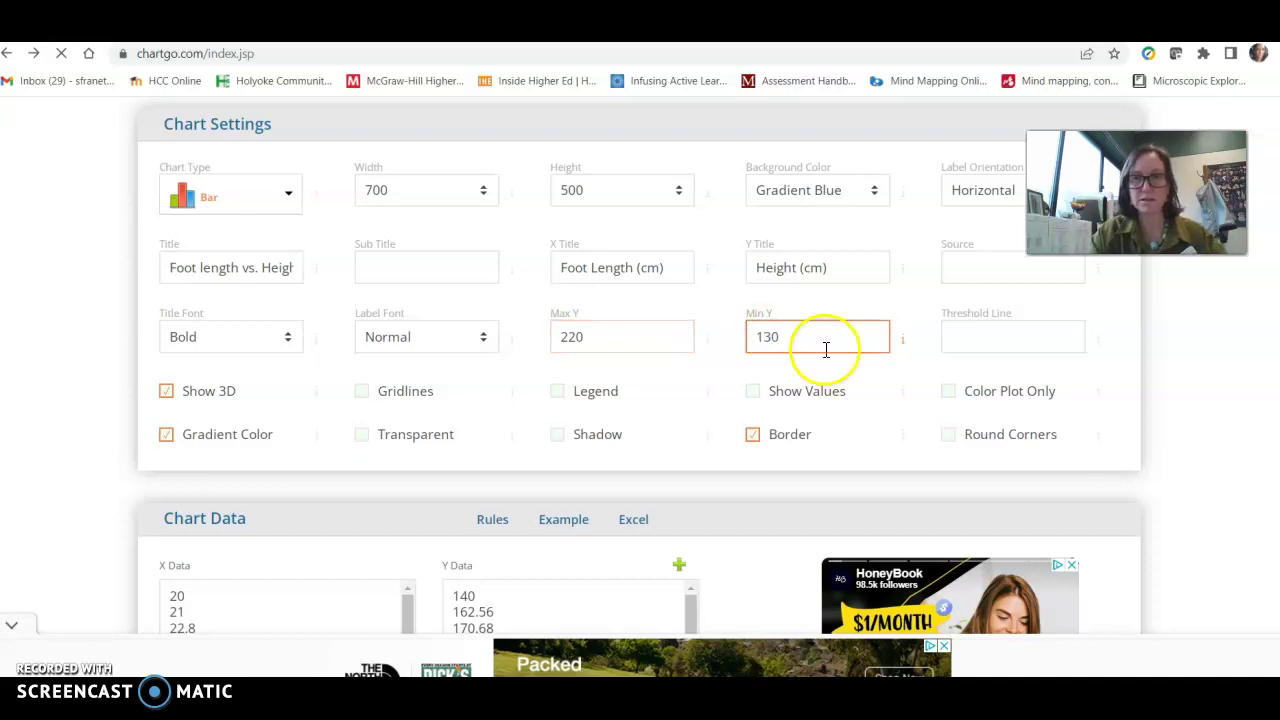
scroll(1215, 300, "down", 5)
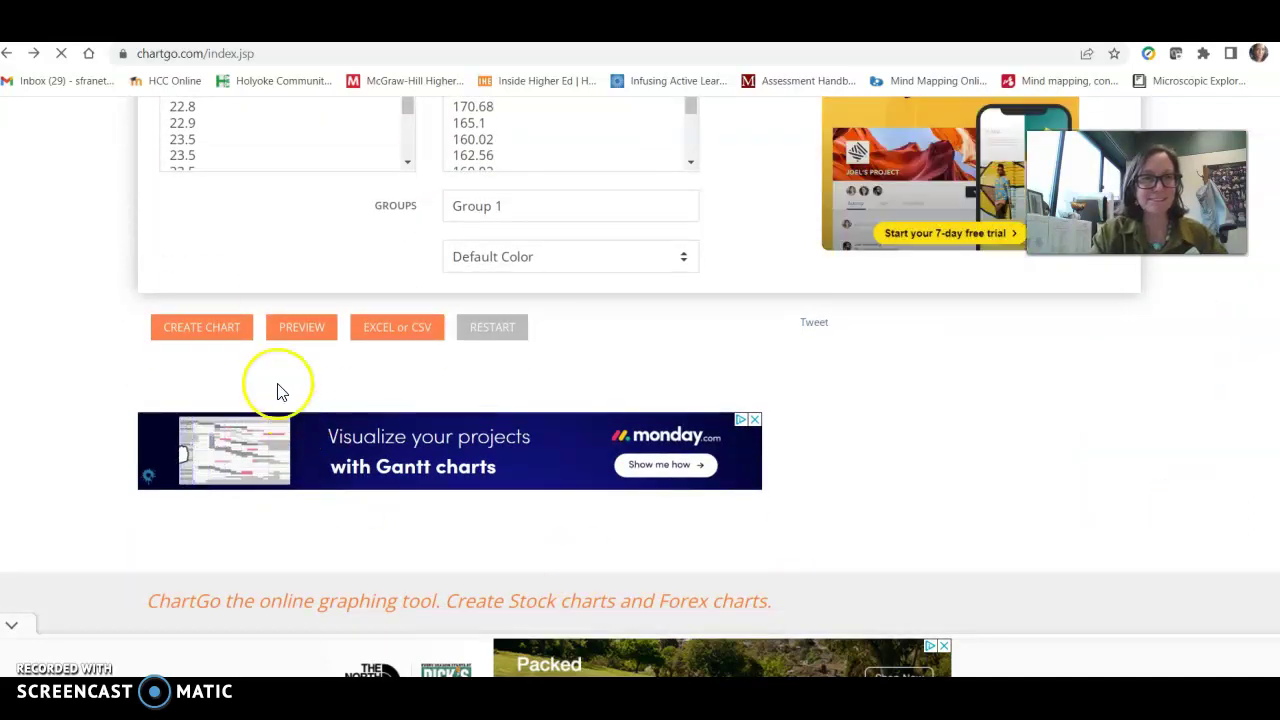
Regenerate the Foot length vs. Height chart with its 130–220 height axis and review it.
left_click(208, 327)
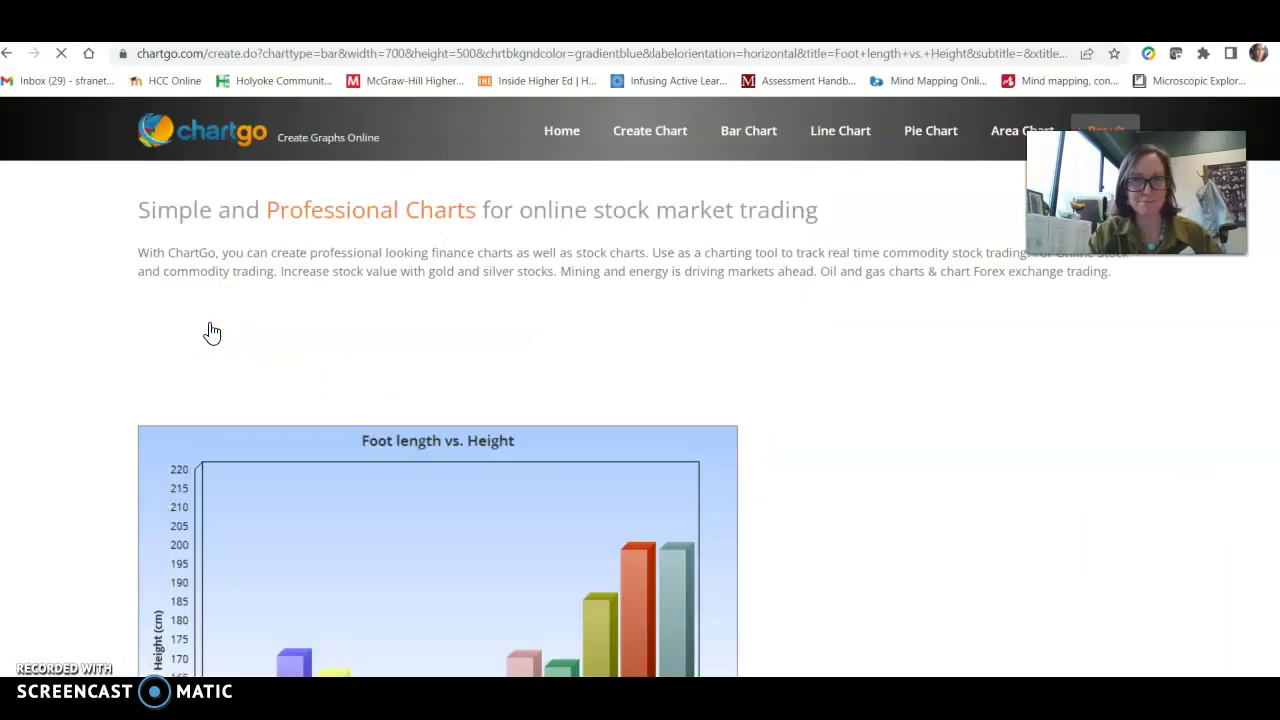
scroll(640, 400, "down", 3)
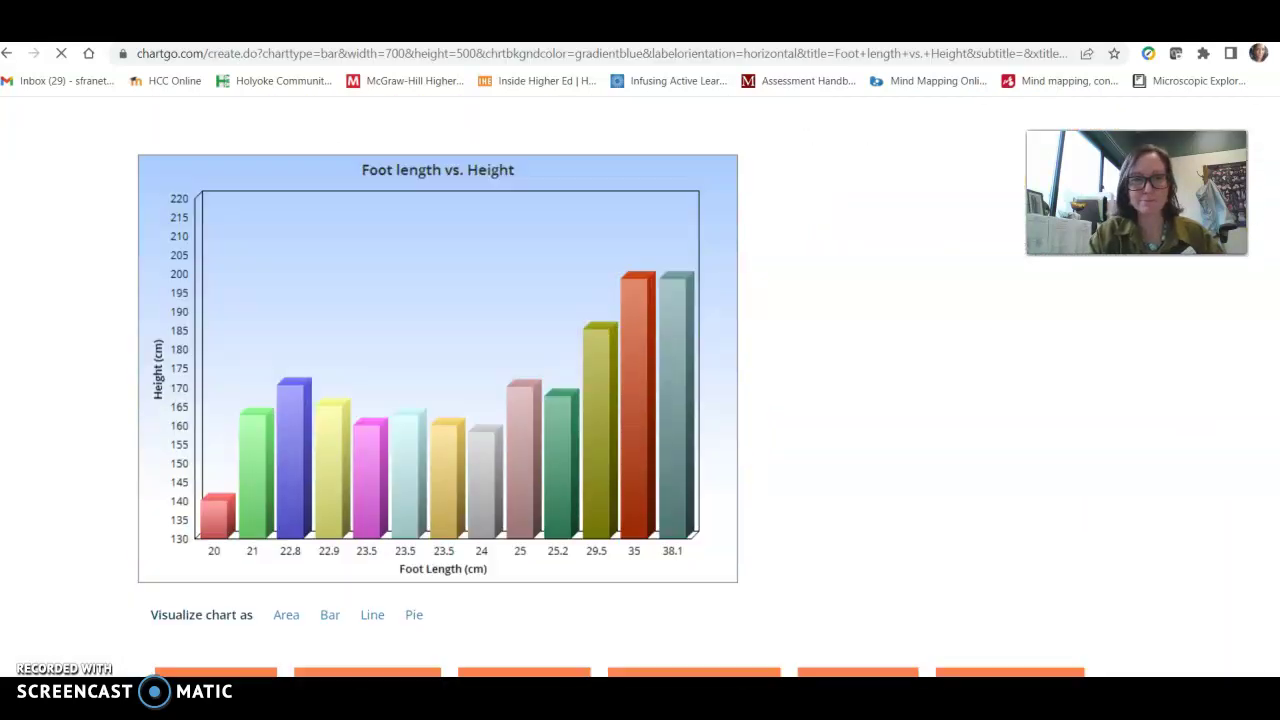
scroll(640, 400, "down", 1)
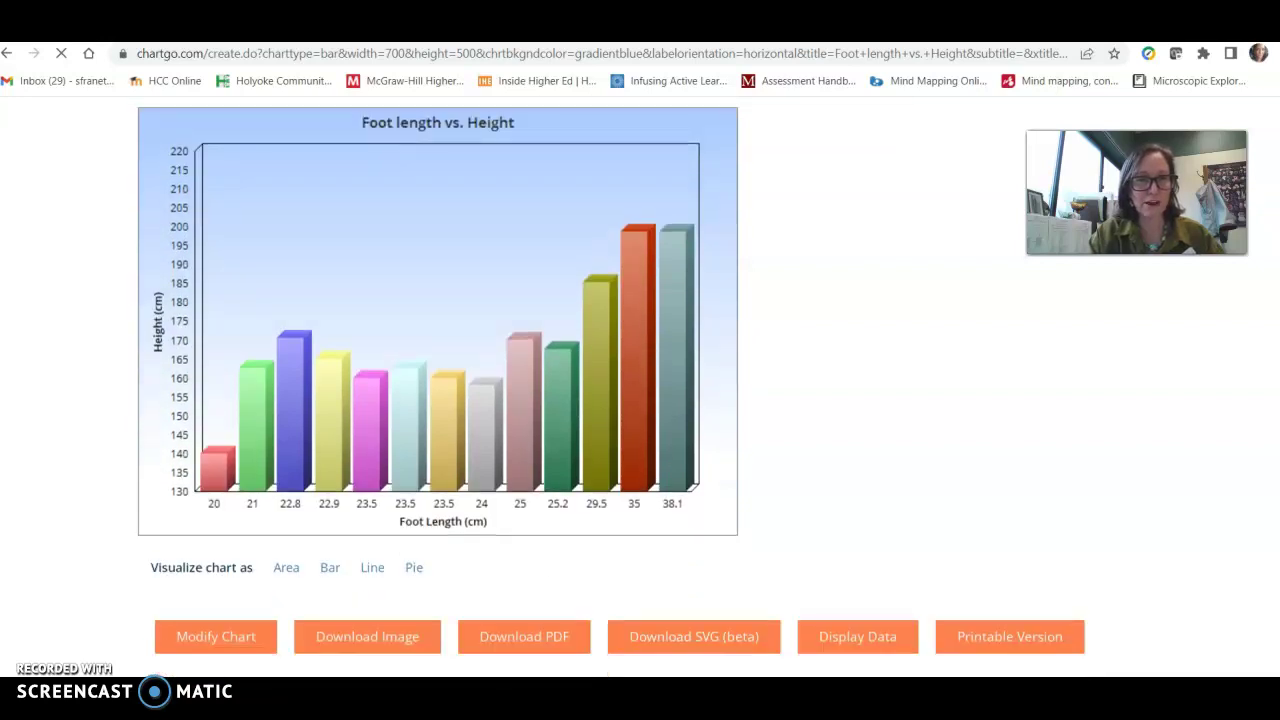
scroll(640, 400, "up", 1)
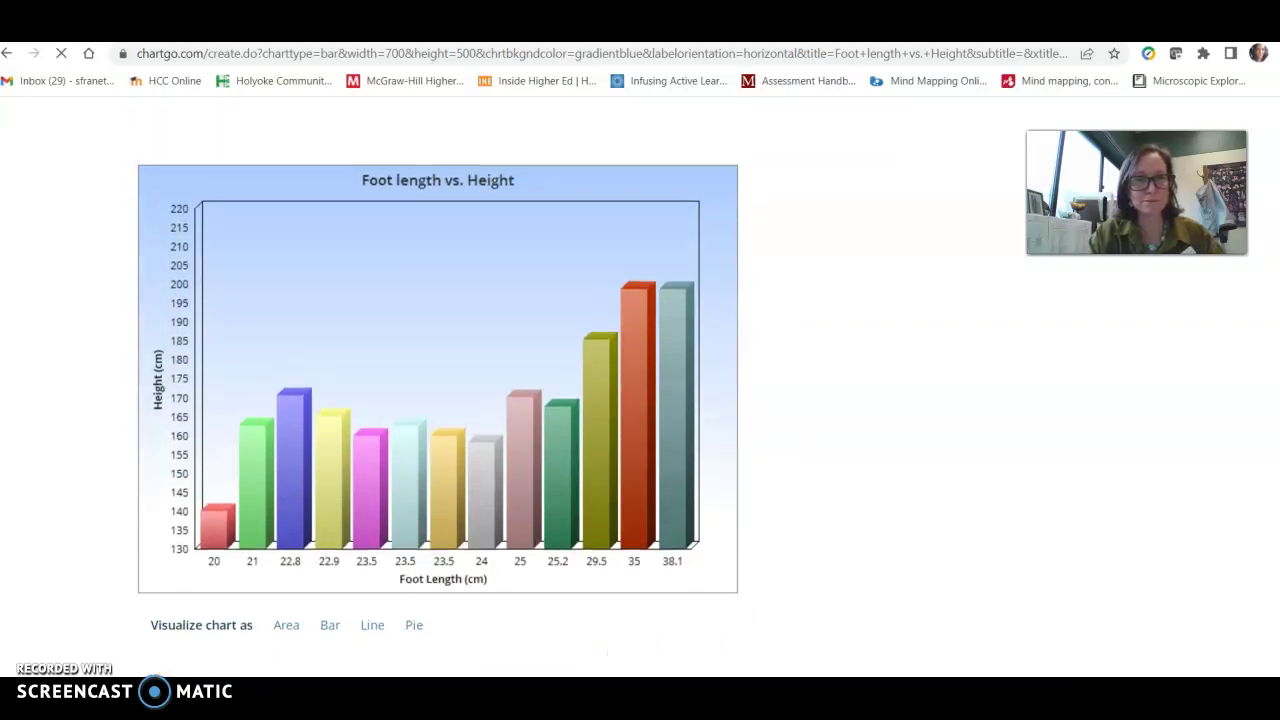
Redraw the Foot length vs. Height chart from 3D bars as a line graph.
left_click(372, 625)
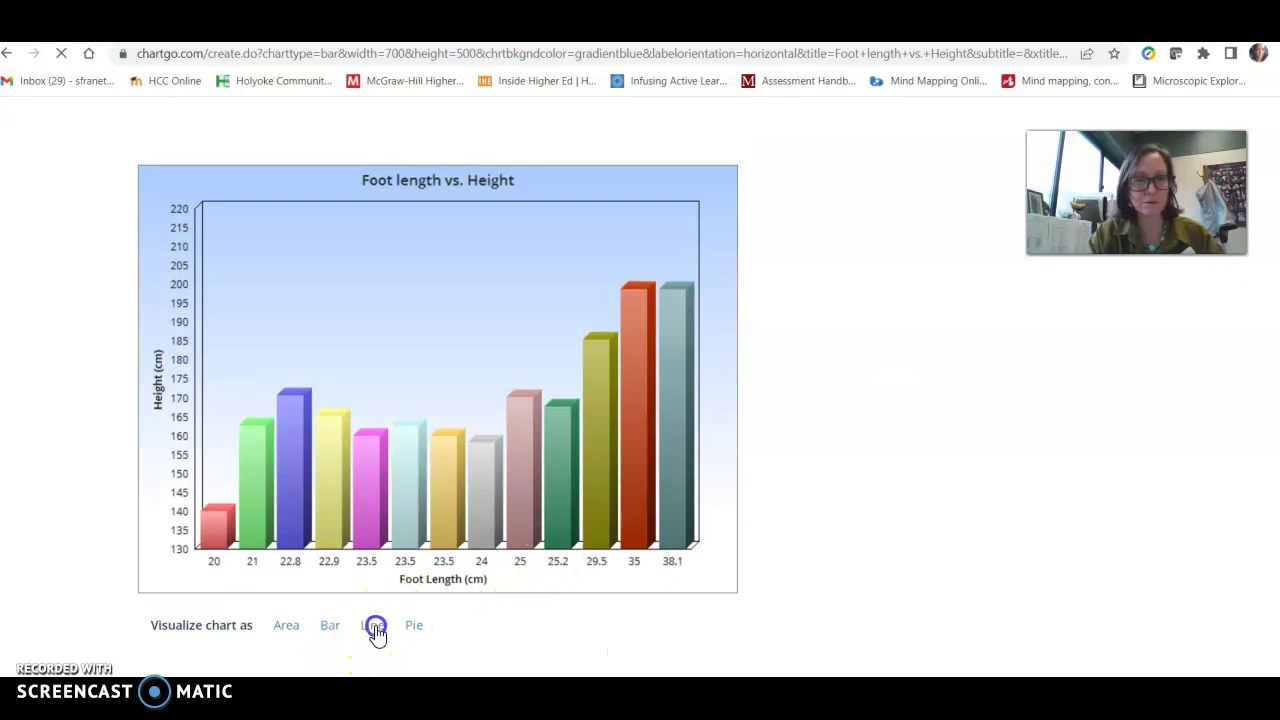